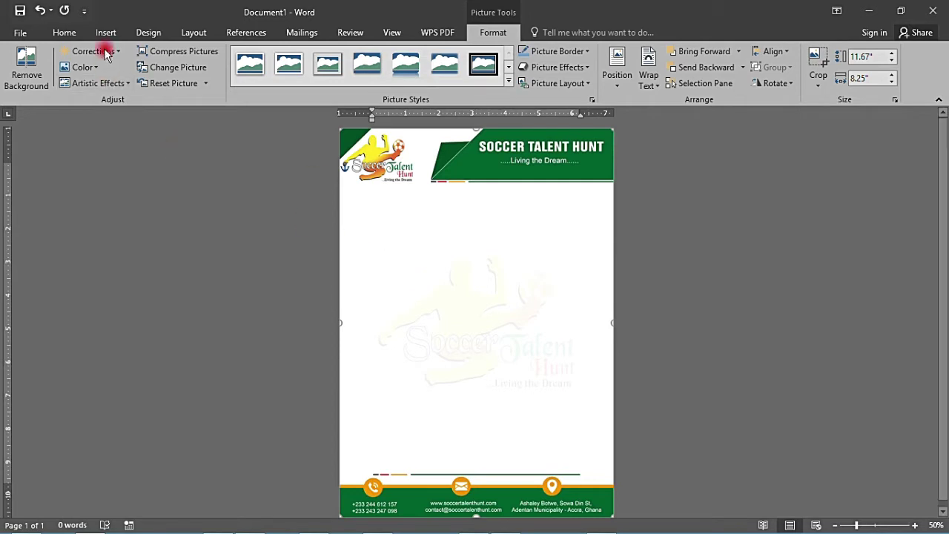
Step: Return to the Home tab's text formatting commands
left_click(73, 34)
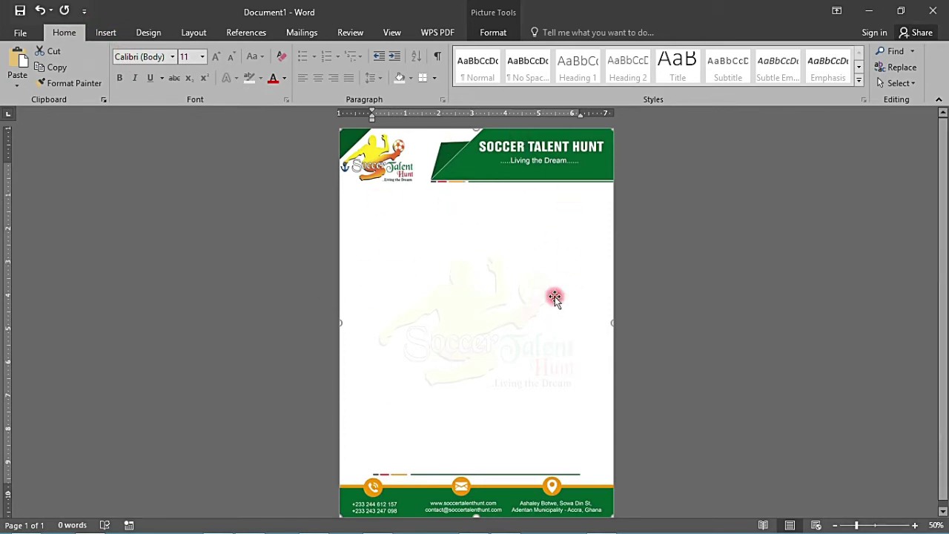
Step: Draw a 7.92" by 7.48" text box spanning the body from below the header to above the footer
left_click(107, 32)
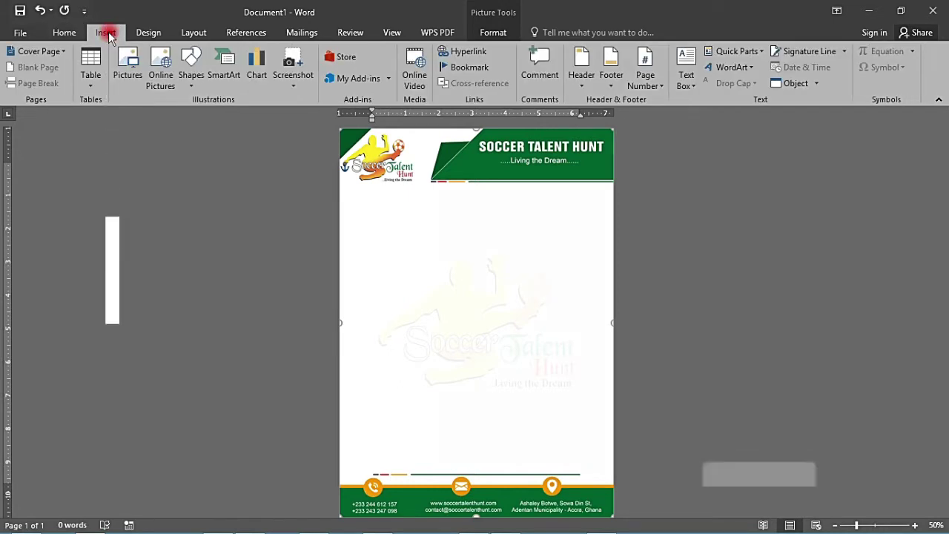
left_click(688, 83)
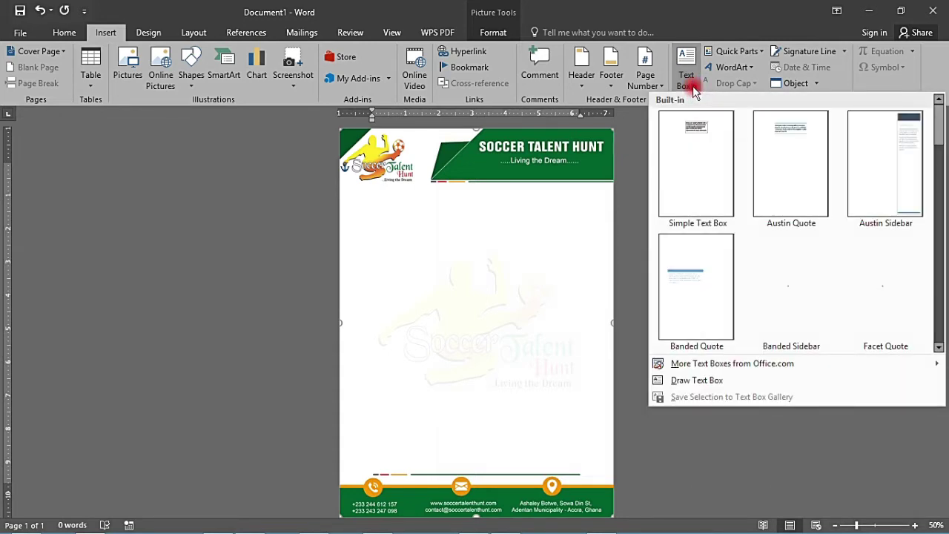
left_click(712, 381)
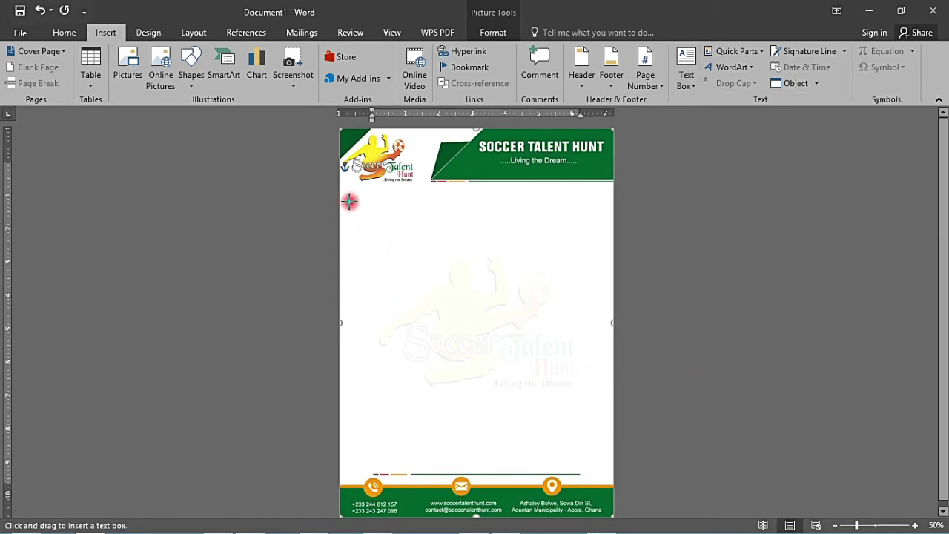
left_click_drag(352, 197, 601, 462)
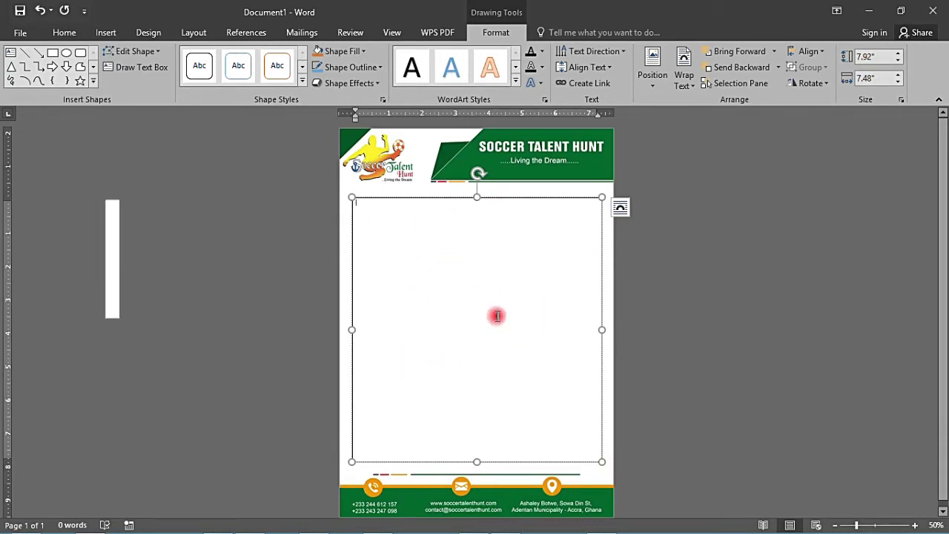
Step: Set the text box to No Fill and No Outline so the watermark shows through
left_click(367, 53)
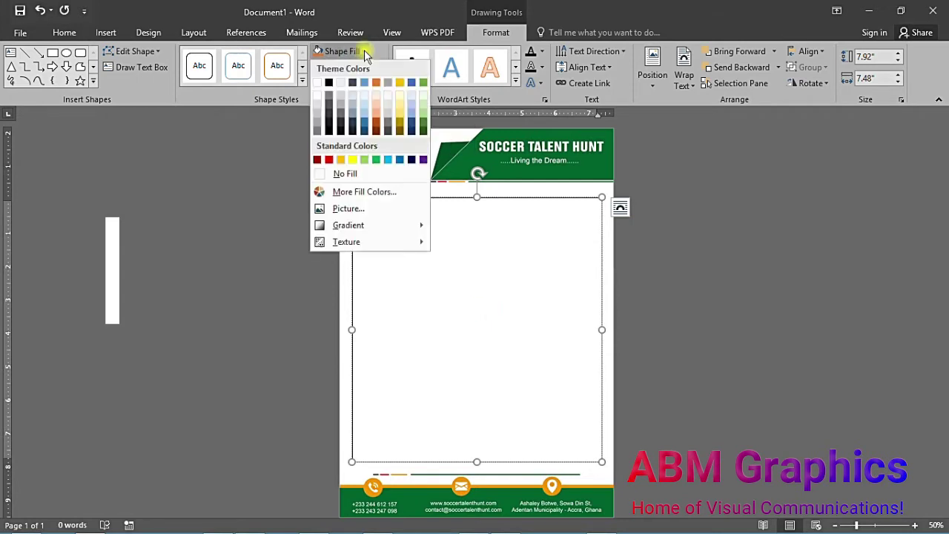
left_click(350, 175)
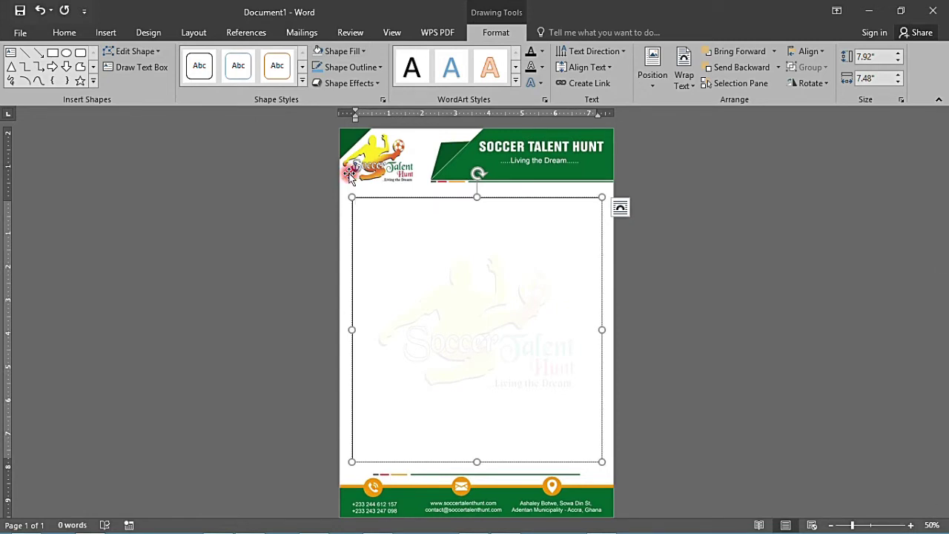
left_click(380, 70)
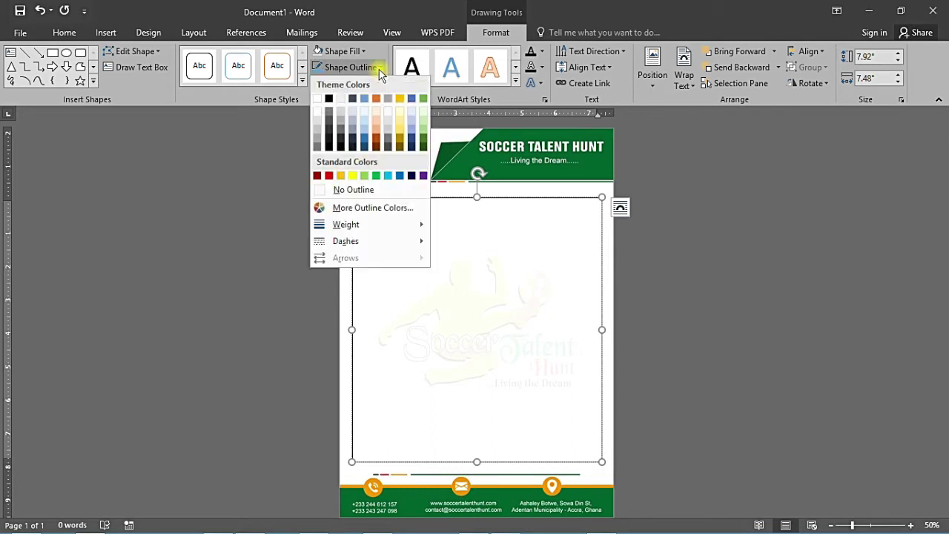
left_click(359, 191)
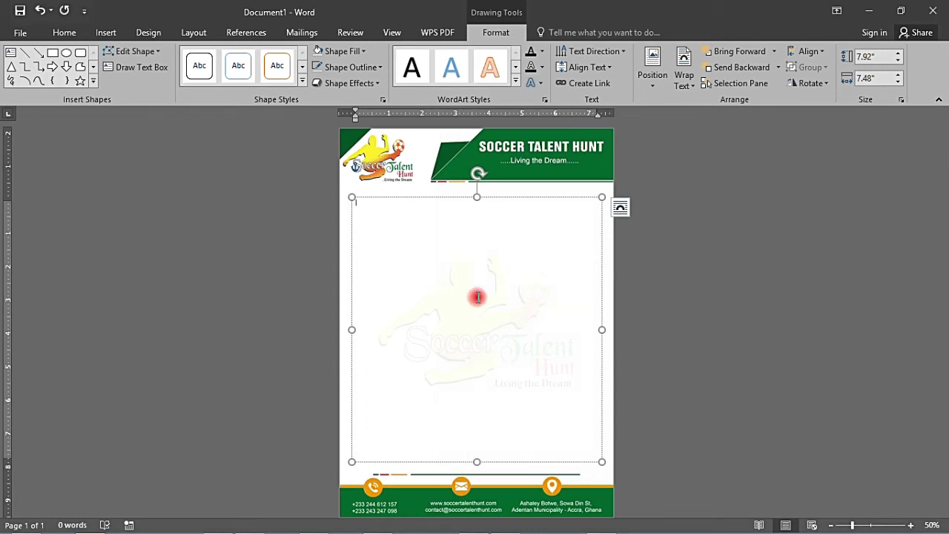
Step: Type the 'To:' opening line in the text box and select it
type("Sir")
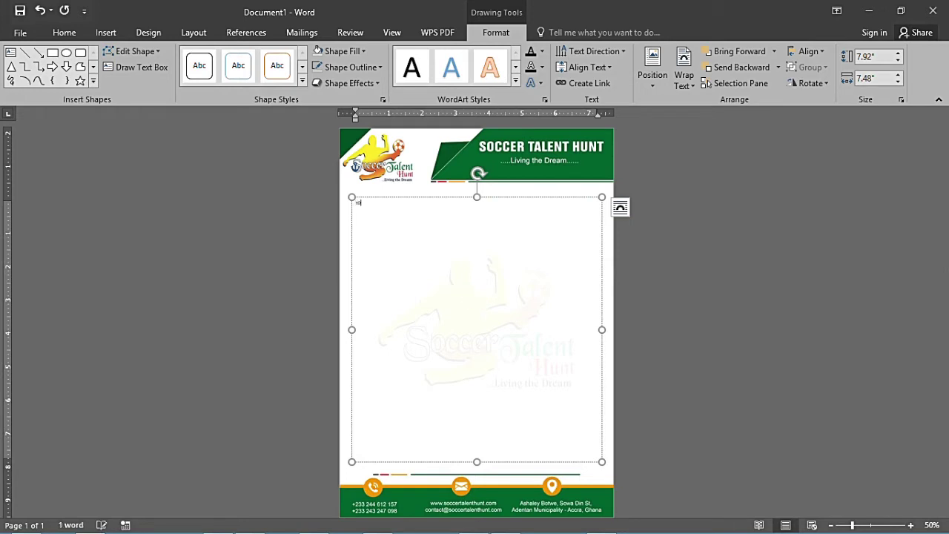
left_click(477, 296)
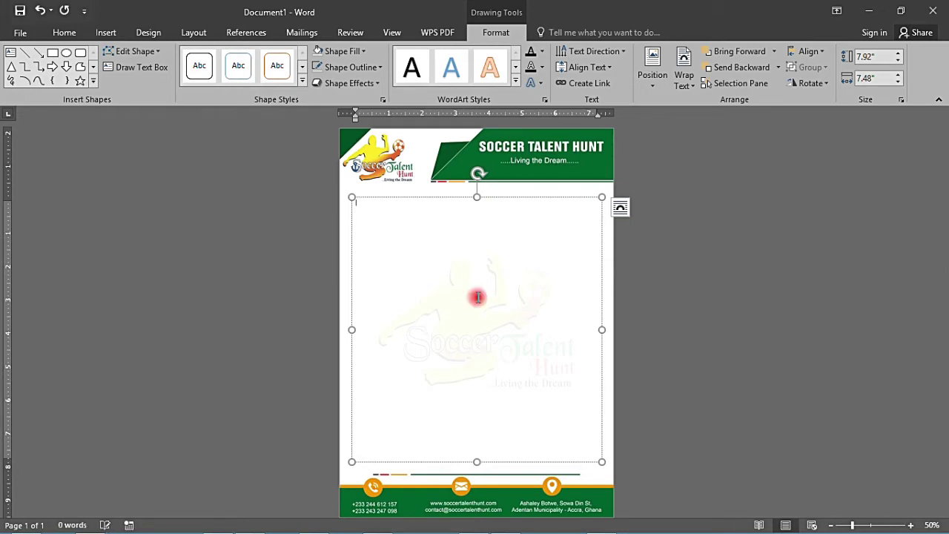
type("To")
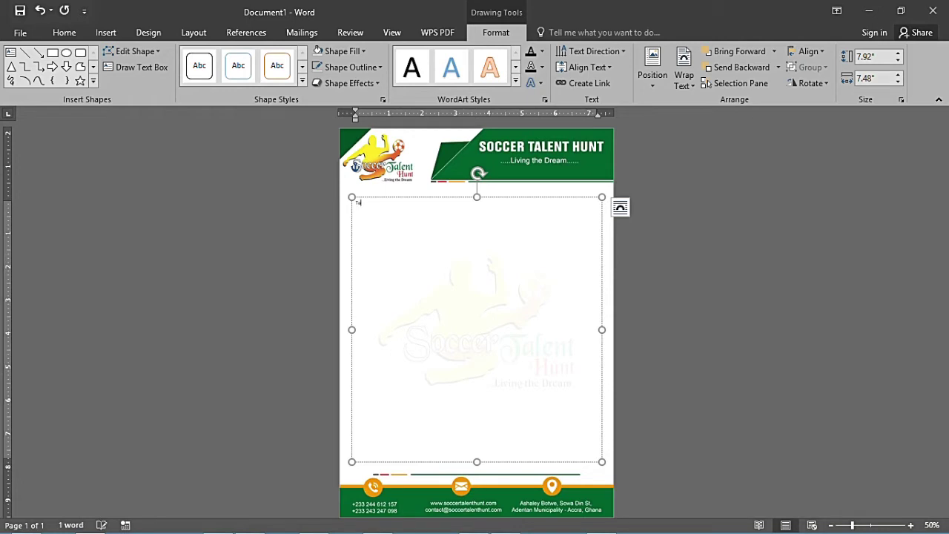
left_click(476, 297)
left_click(369, 208)
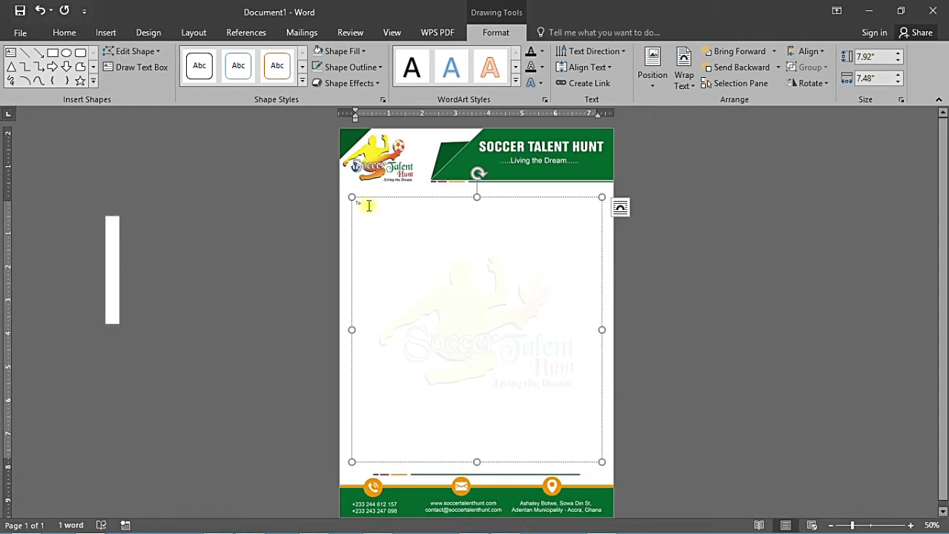
triple_click(357, 206)
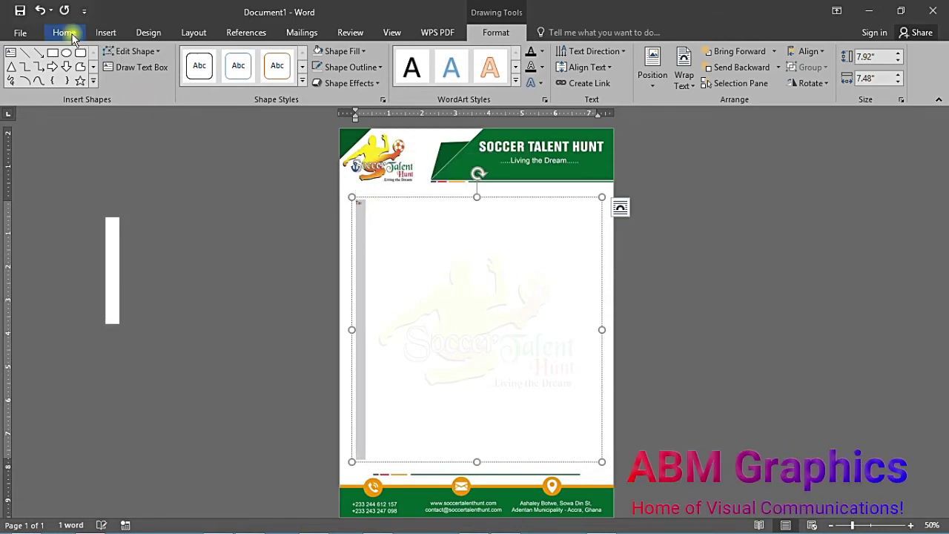
Step: Set the To: text to Times New Roman and enlarge it to 48 pt
left_click(65, 33)
left_click(169, 58)
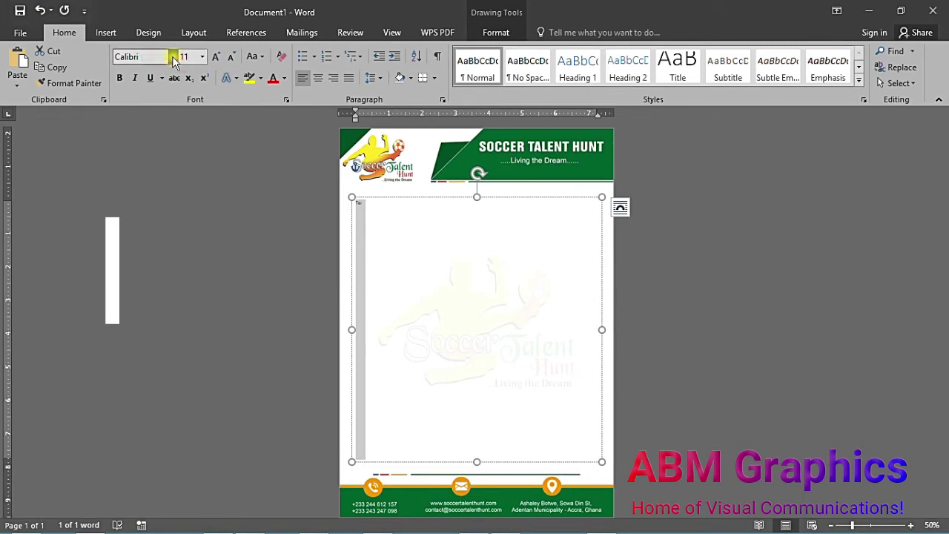
left_click(173, 57)
left_click(164, 138)
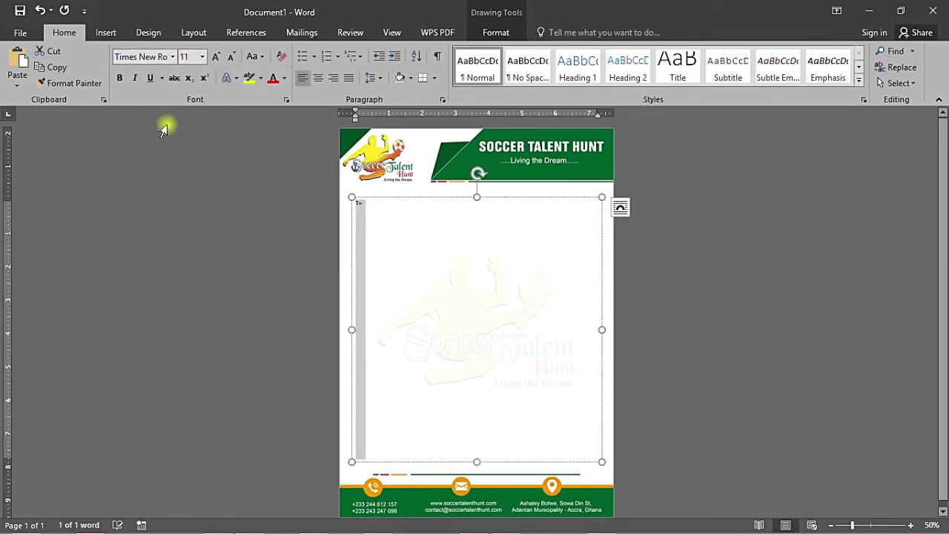
left_click(215, 57)
left_click(215, 57)
left_click(215, 57)
left_click(215, 57)
left_click(215, 57)
left_click(215, 57)
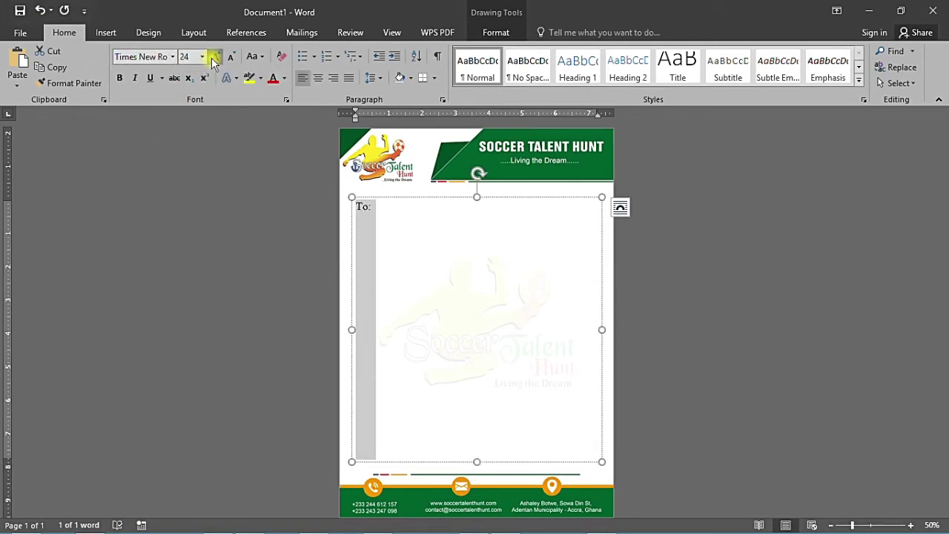
left_click(213, 57)
left_click(212, 57)
left_click(212, 57)
left_click(213, 58)
Step: Type 'The Human Resource Manager', 'JMC Project (India) Ltd' and 'Tamale', correcting the Manager typo
left_click(403, 220)
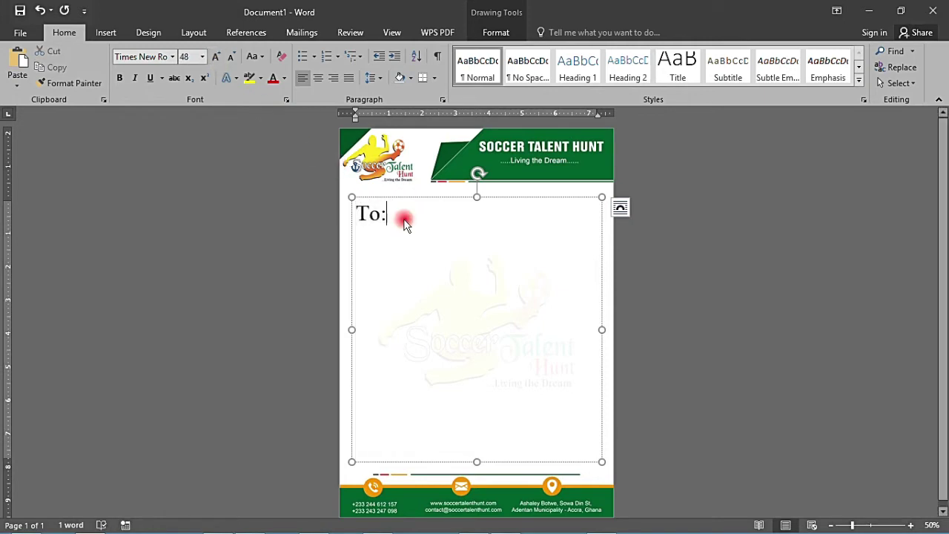
type(" T")
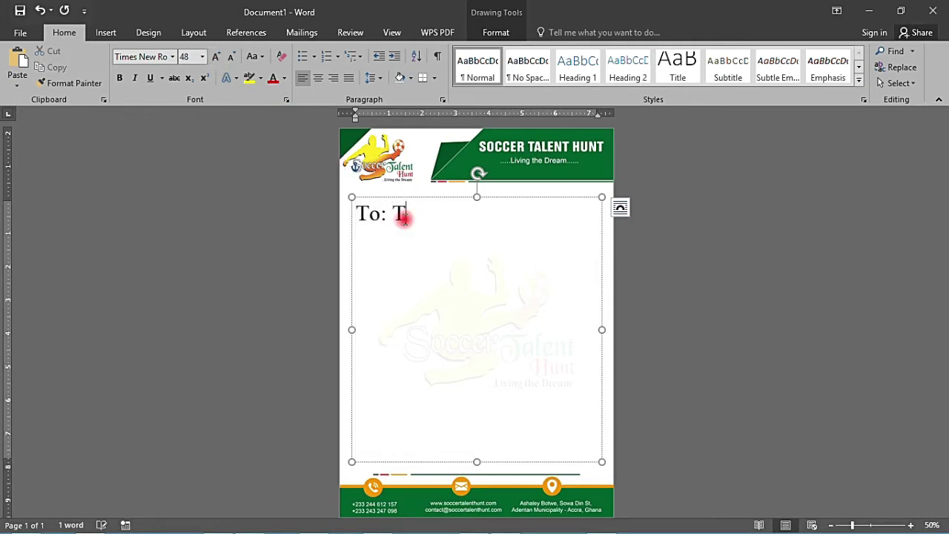
type("he ")
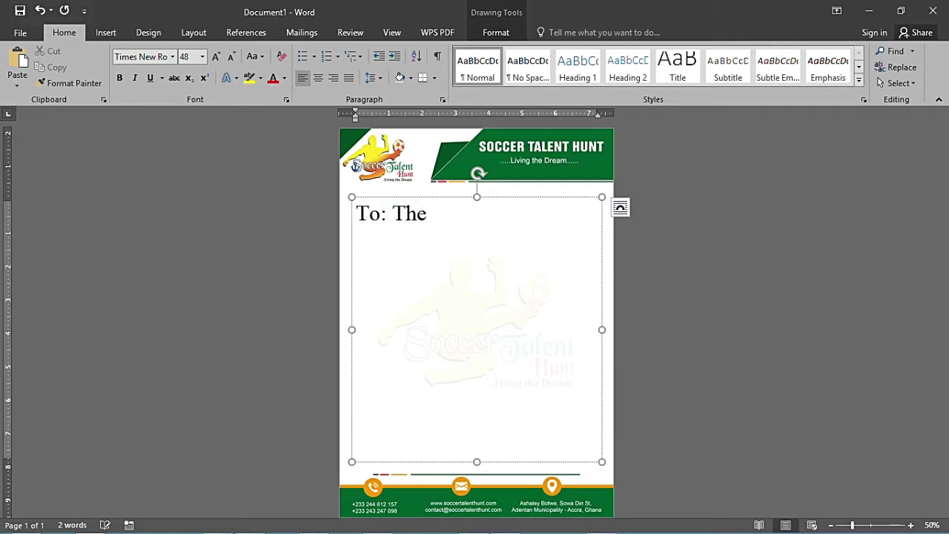
type("Human Re")
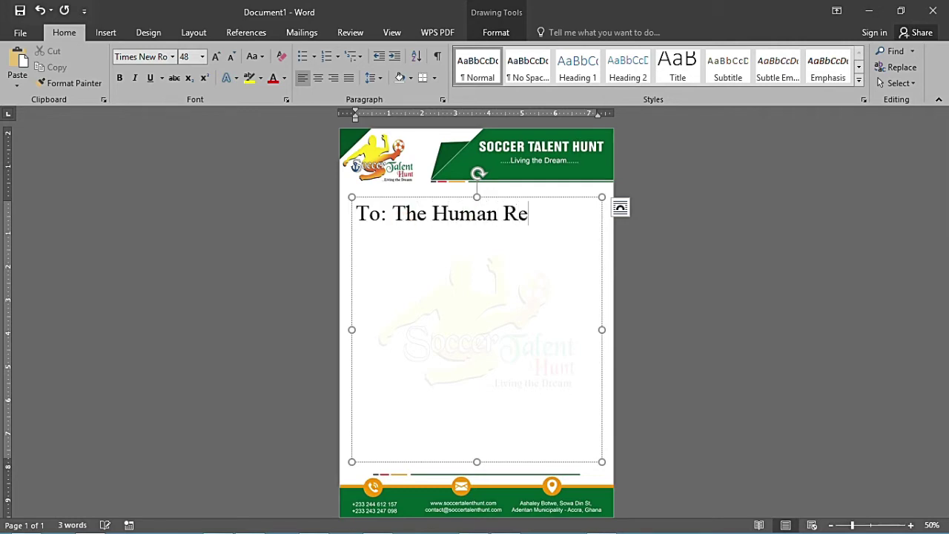
type("sourc")
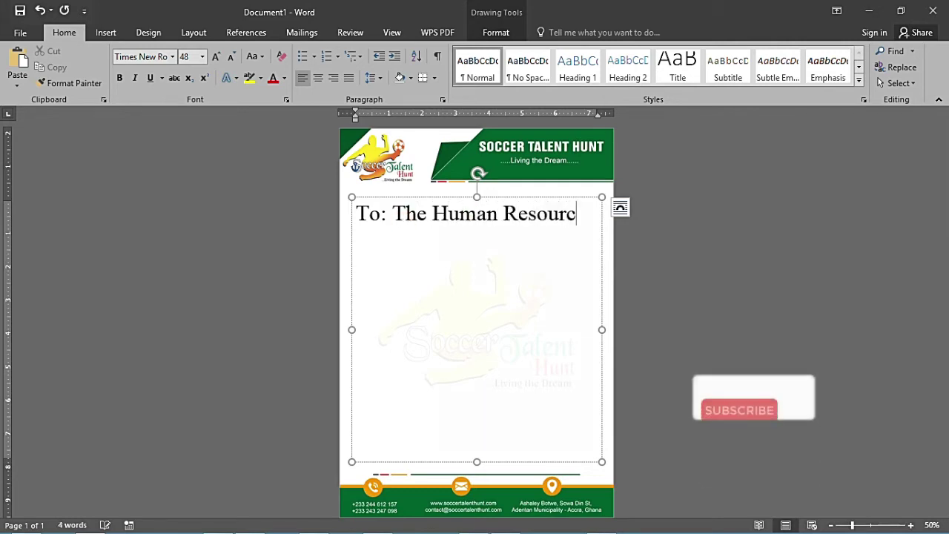
type("e Mna")
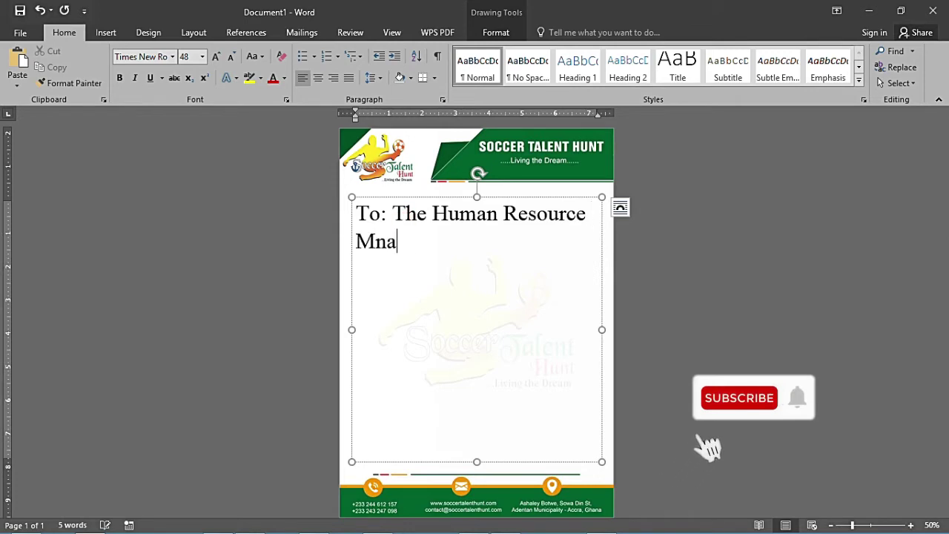
type("GER")
key("BackSpace")
key("BackSpace")
key("BackSpace")
key("BackSpace")
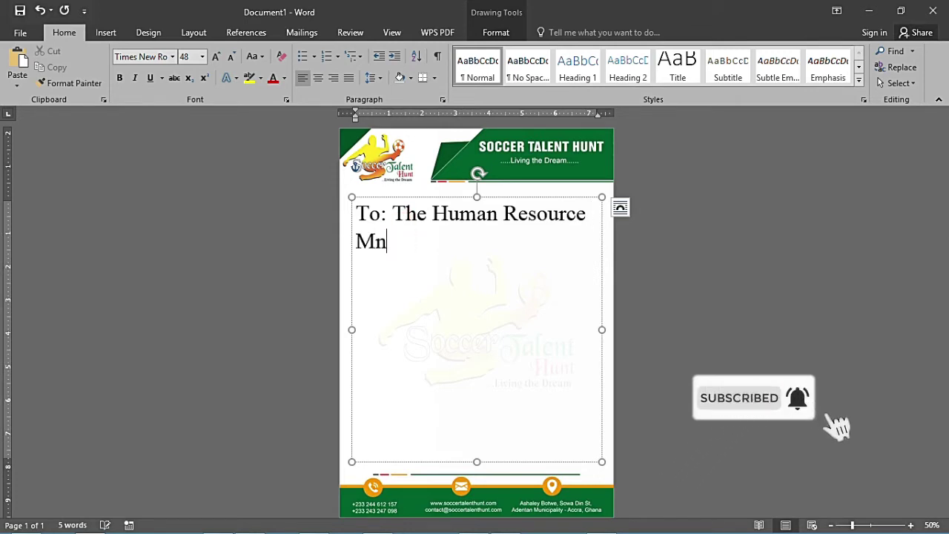
key("BackSpace")
type("ager ")
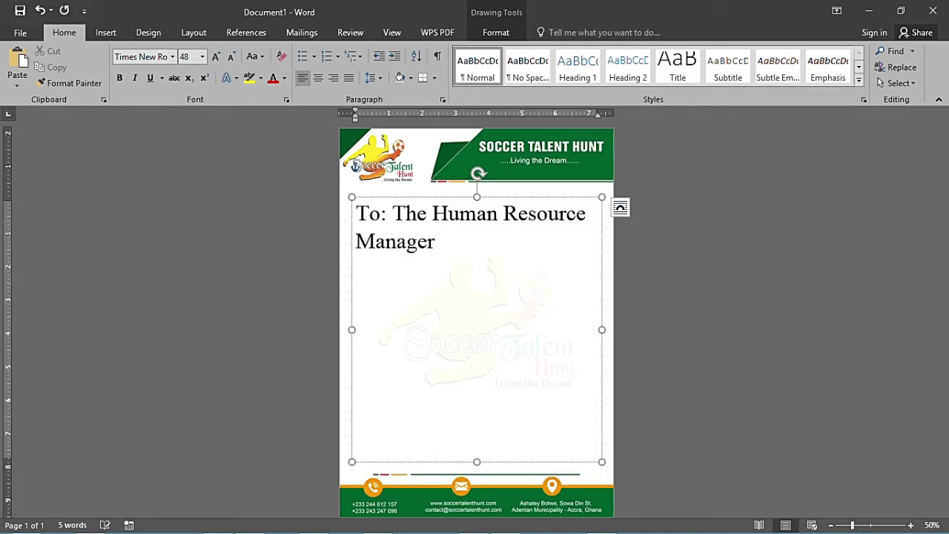
type("JMC ")
type("P")
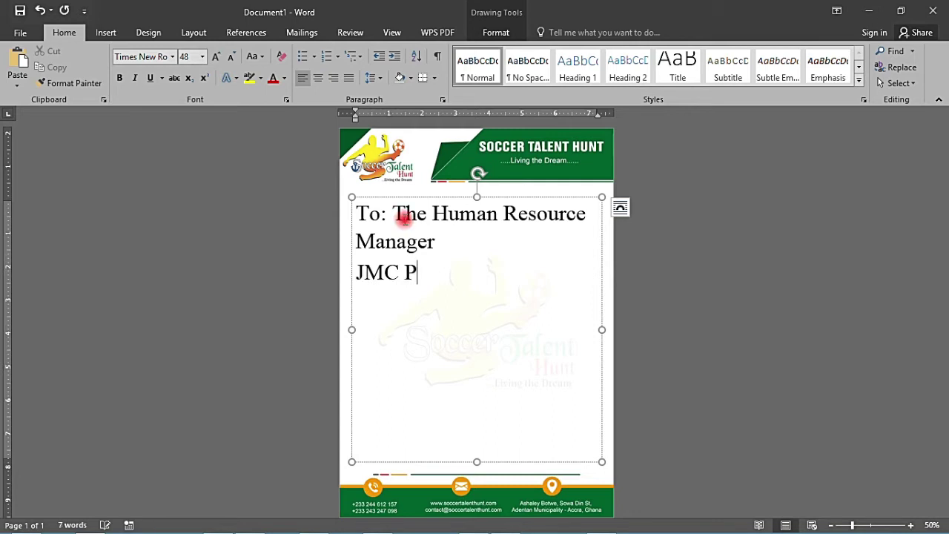
type("roject")
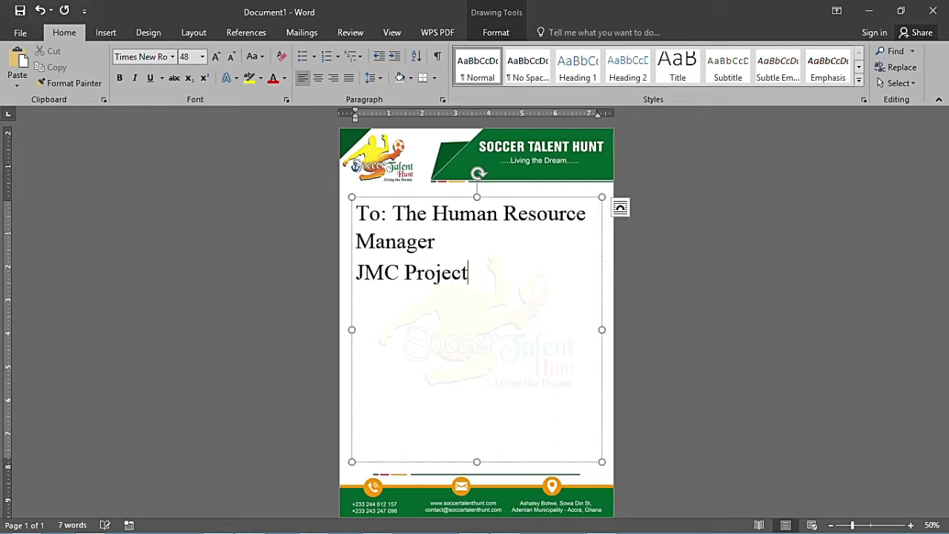
type(" (I")
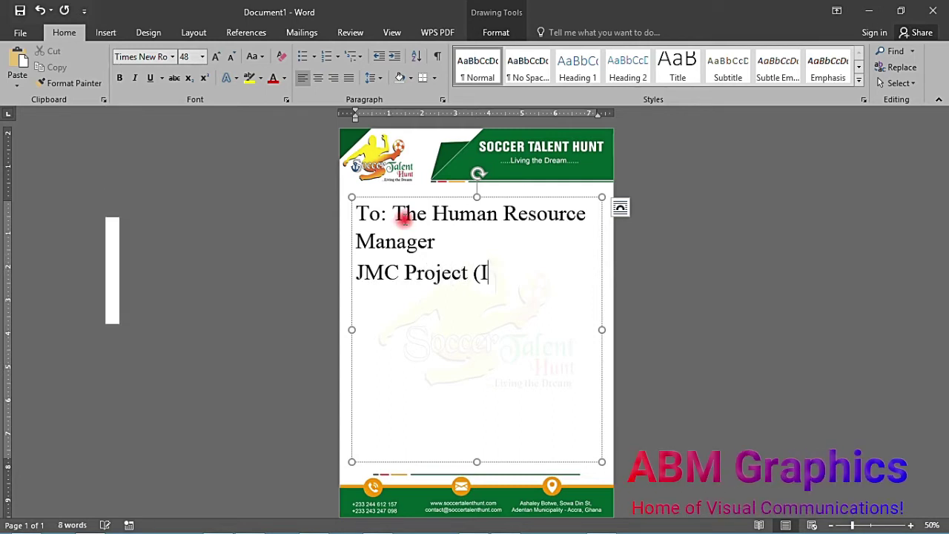
type("ndia")
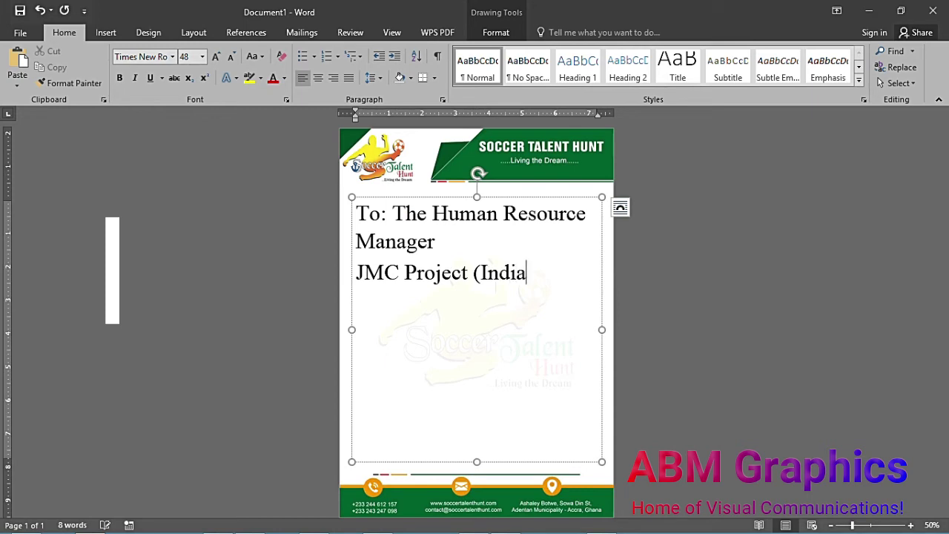
type(")")
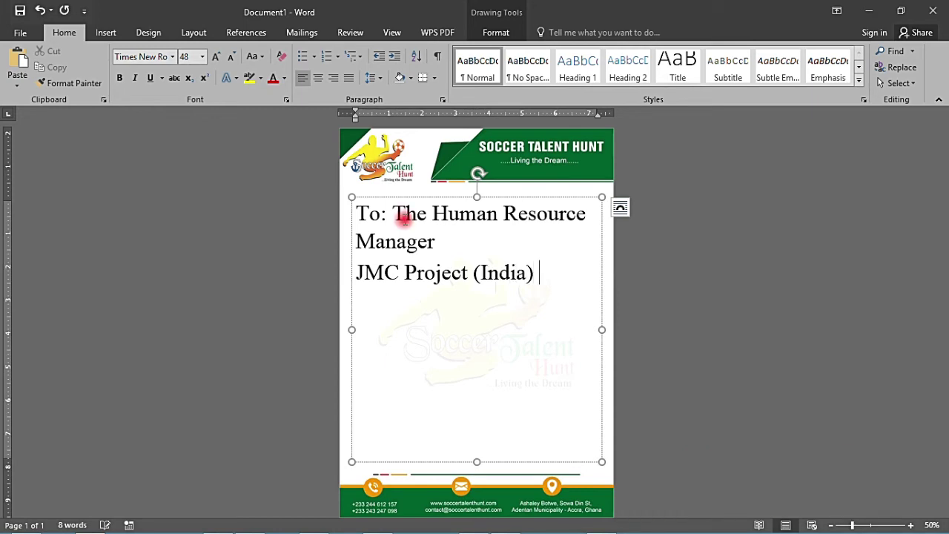
type(" Ltd ")
type("Tamale")
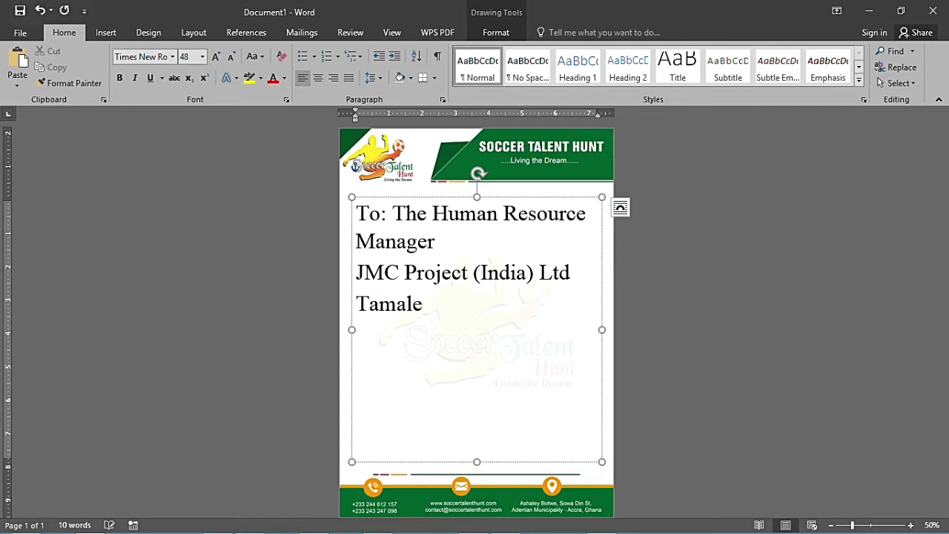
Step: Shrink the selected three-line address to 12 pt and zoom the page to about 96%
left_click_drag(358, 213, 439, 321)
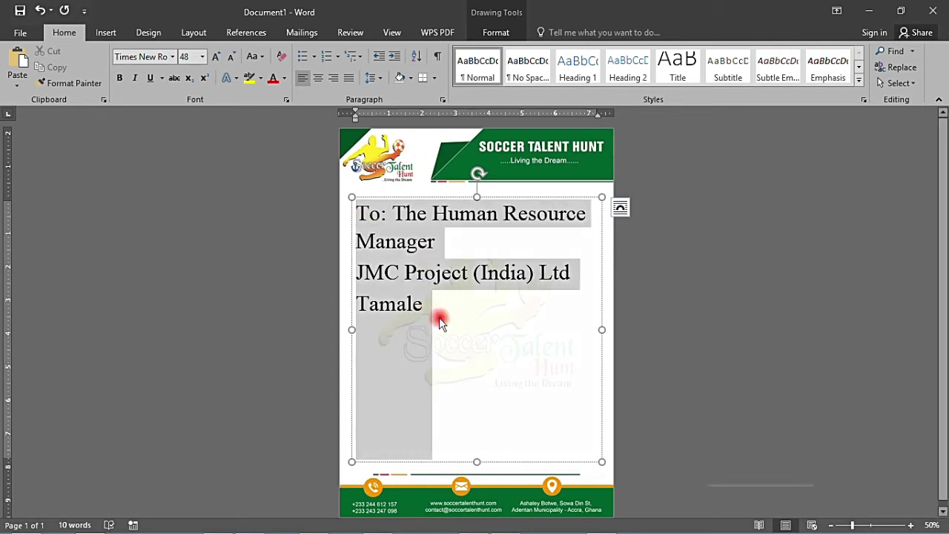
left_click(230, 58)
left_click(230, 58)
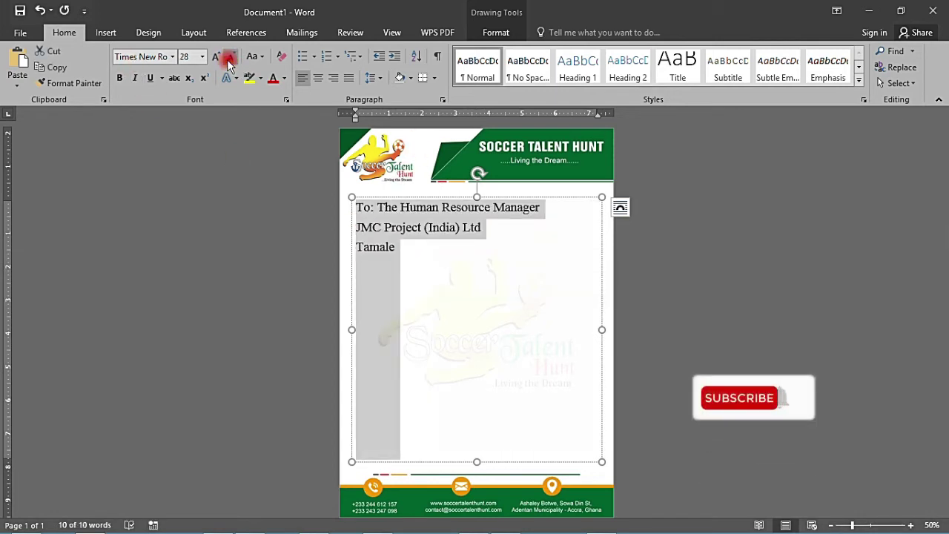
left_click(230, 58)
left_click(230, 58)
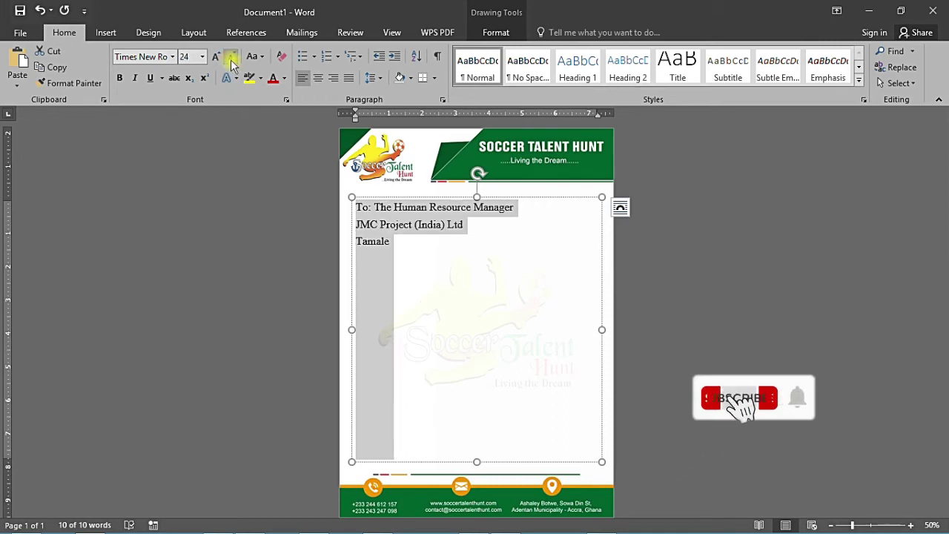
left_click(231, 58)
left_click(231, 58)
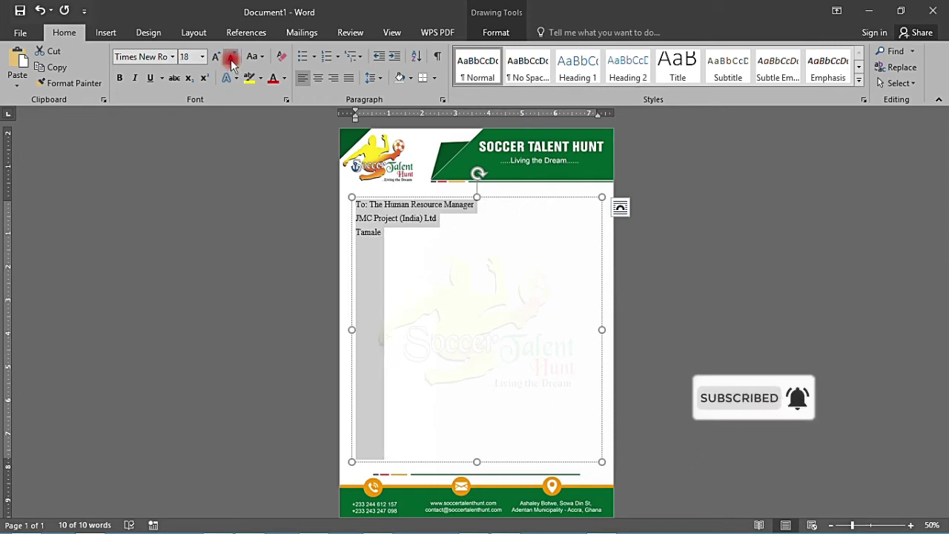
left_click(231, 64)
left_click(231, 63)
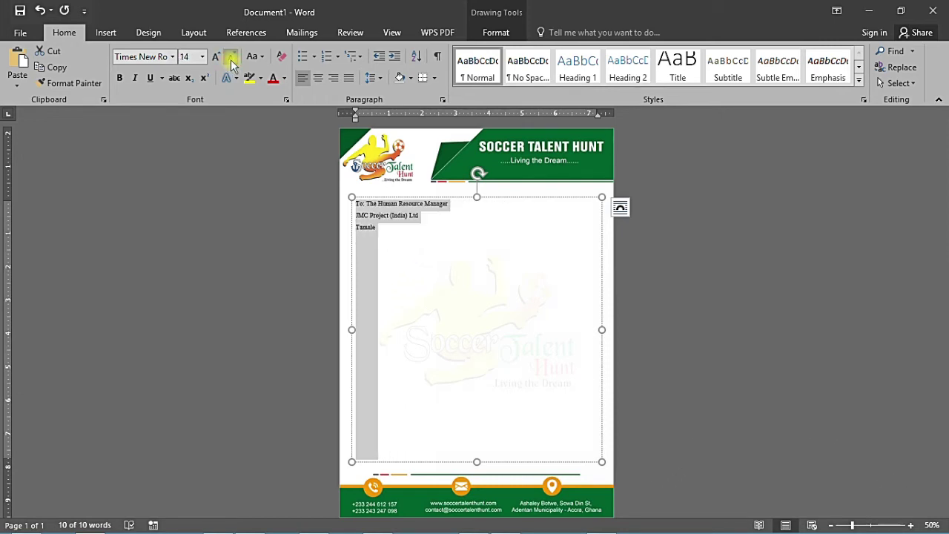
left_click(231, 64)
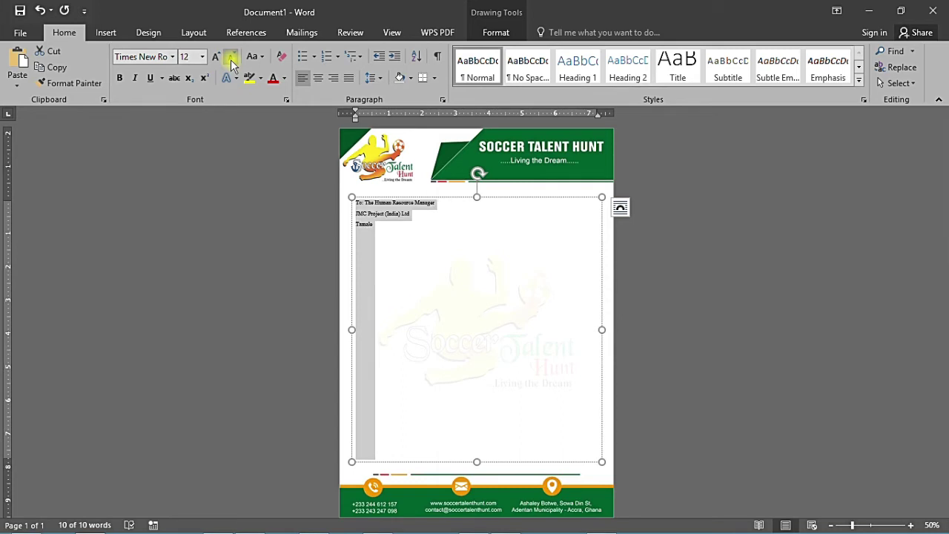
left_click(871, 526)
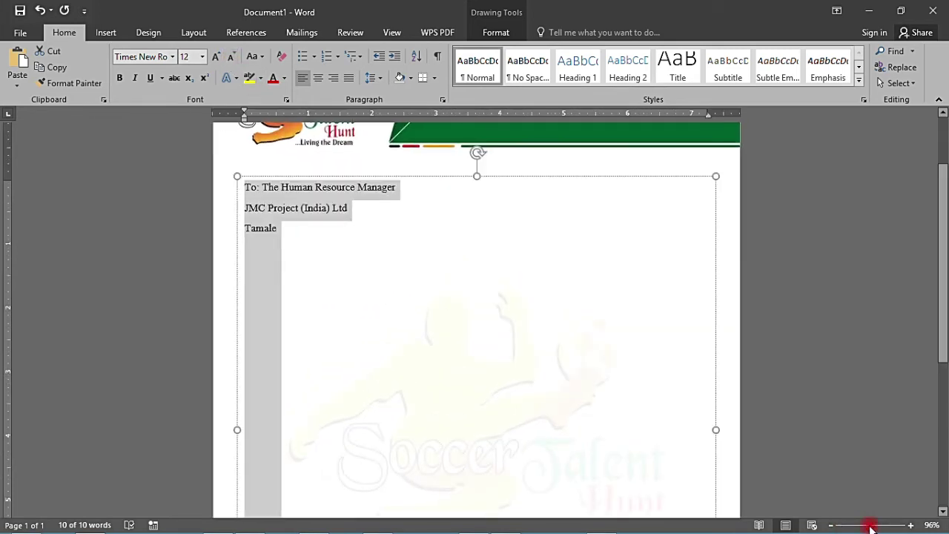
left_click(295, 229)
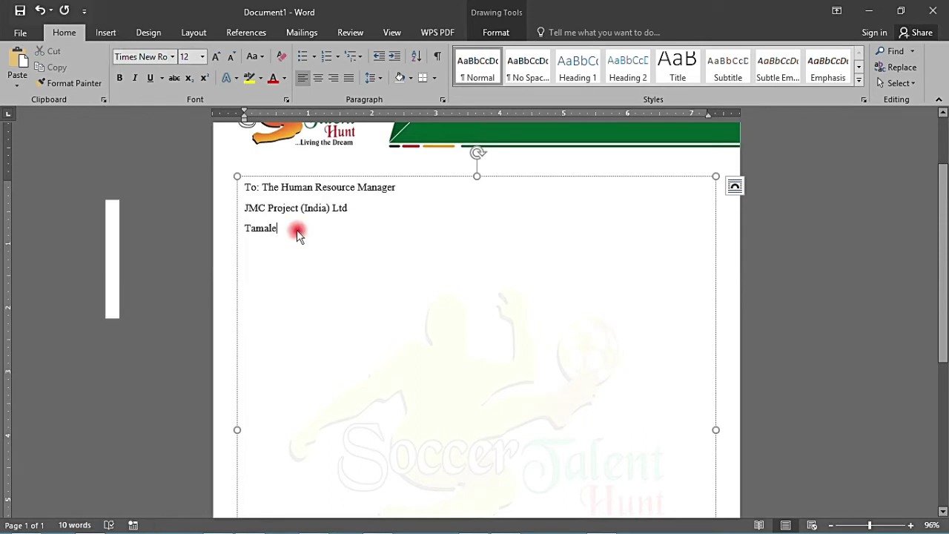
Step: Add 'Dear sir,' and 'APPLICATION FOR EMPLOYMENT AS A GRAPHIC DESIGNER.', then move the text box lower
type(".")
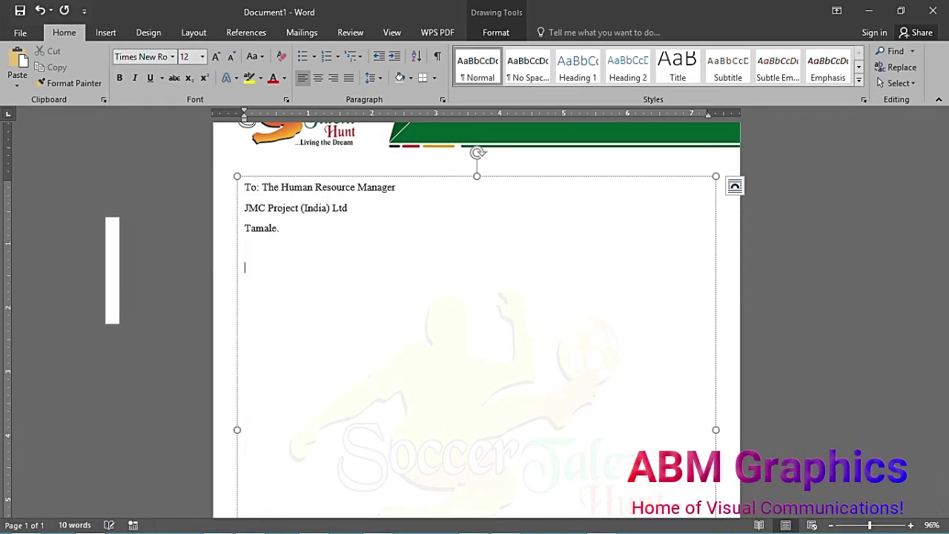
type("D")
type("ear sir,")
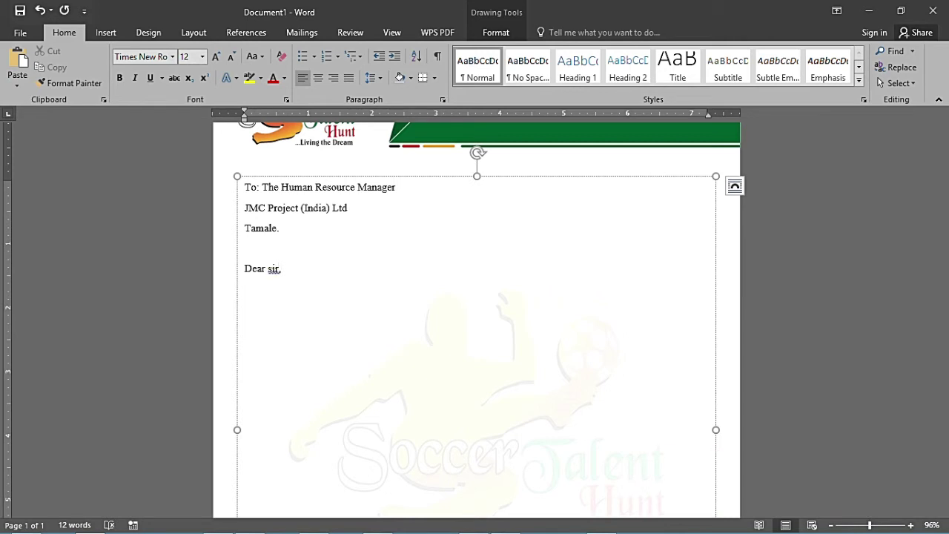
type("AP")
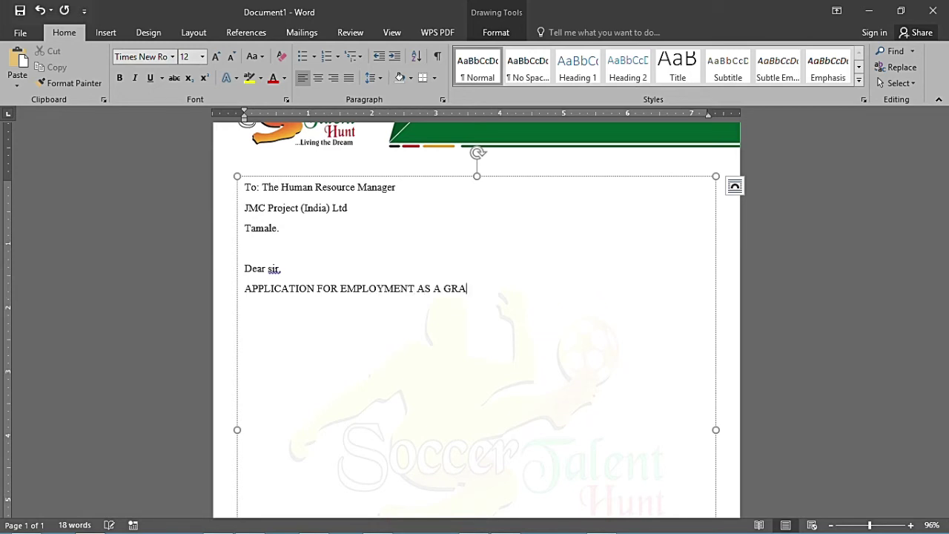
type("PHIC D")
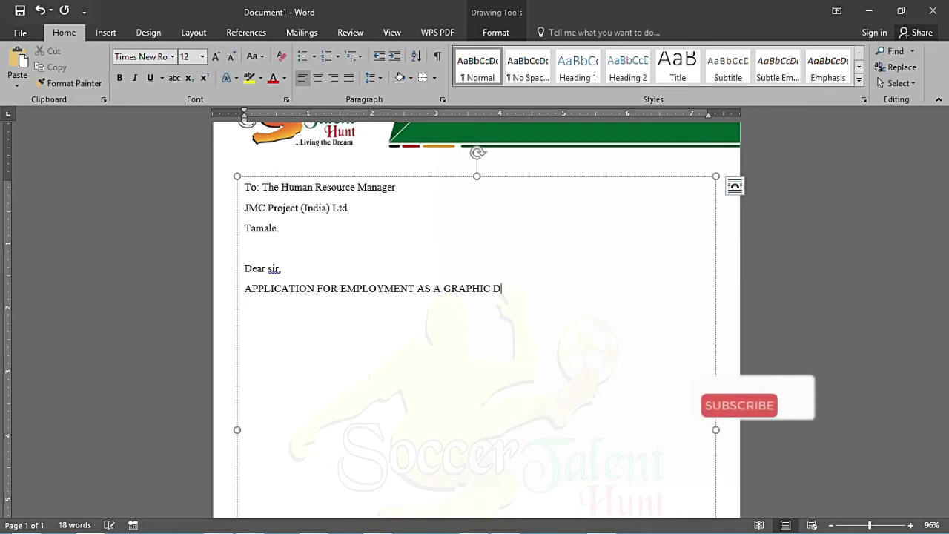
type("ESIGN")
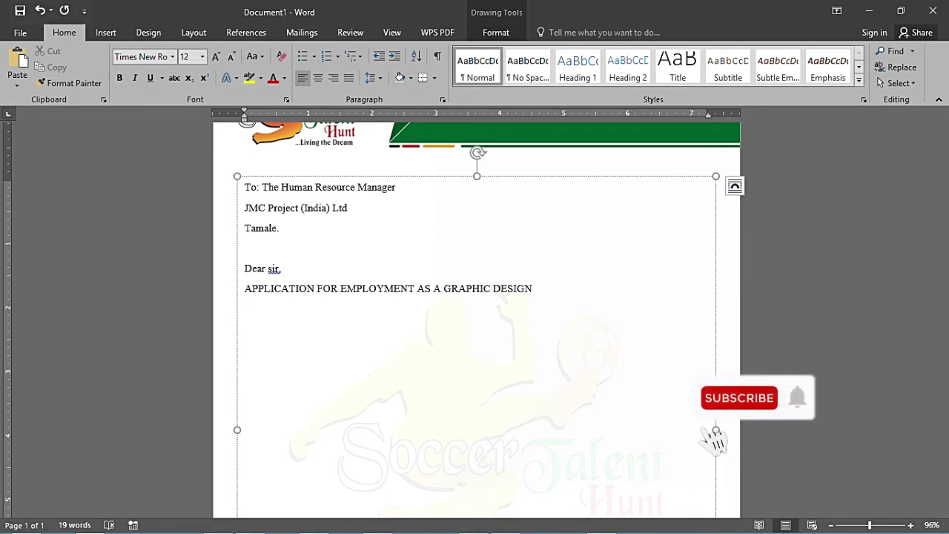
type("ER")
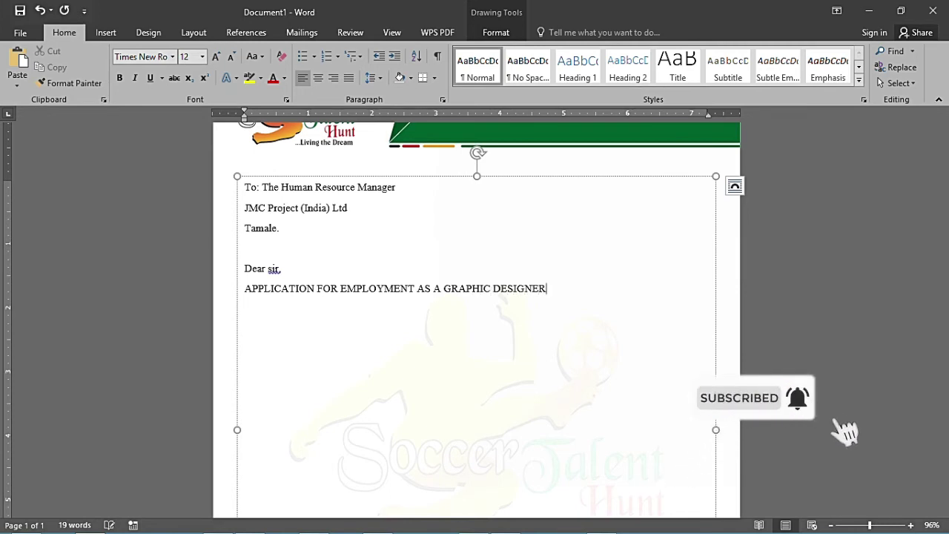
type(".")
key("Return")
type("JBBBVBFJFDVKJ")
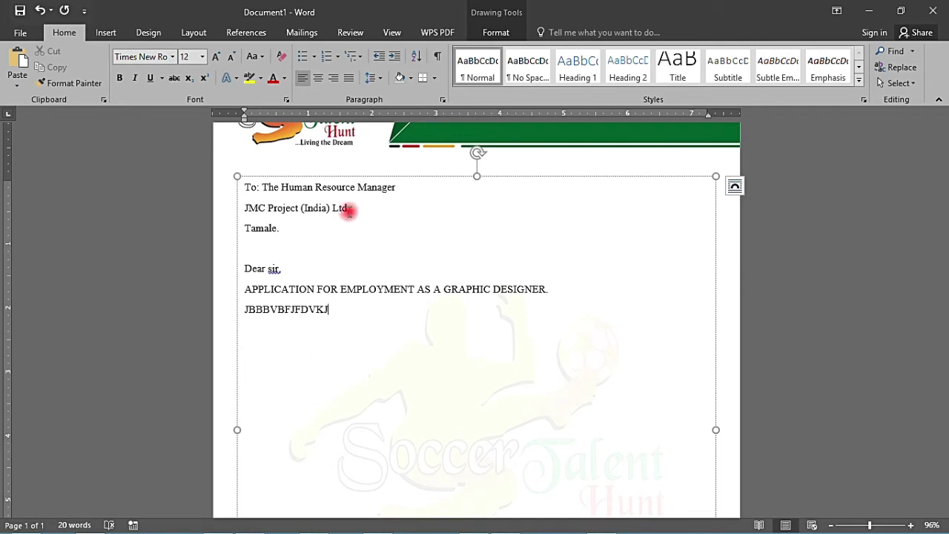
left_click_drag(475, 179, 477, 230)
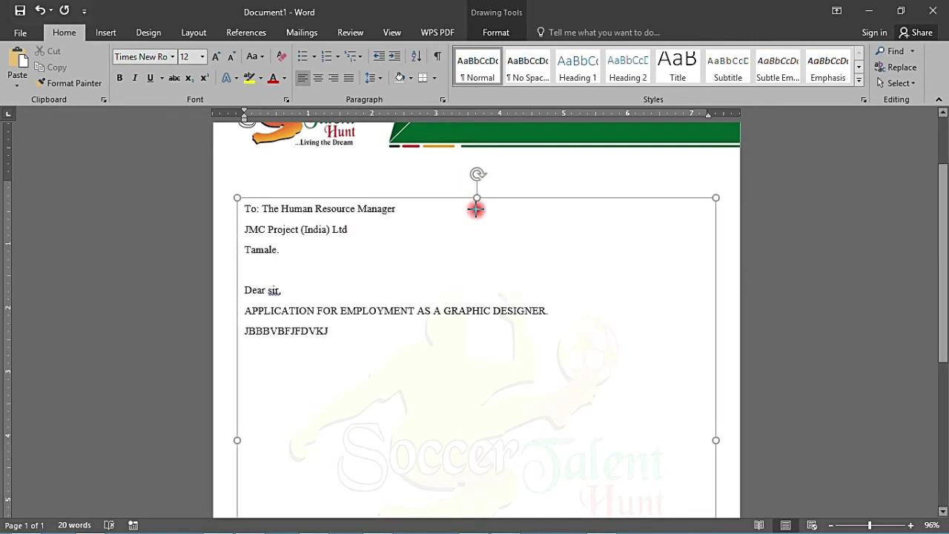
scroll(477, 231, "down", 3)
scroll(479, 233, "up", 3)
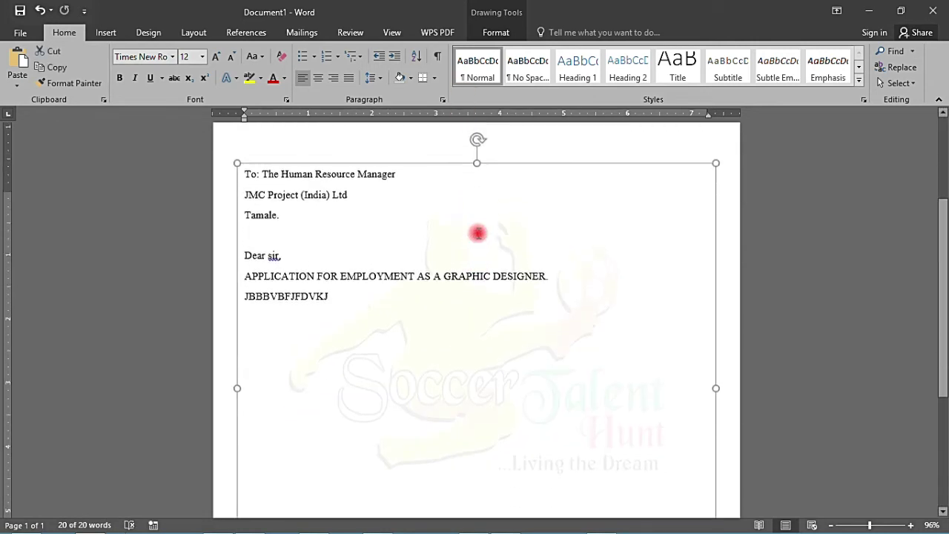
Step: Draw a small text box at the page's top right with no fill and no outline
left_click(105, 32)
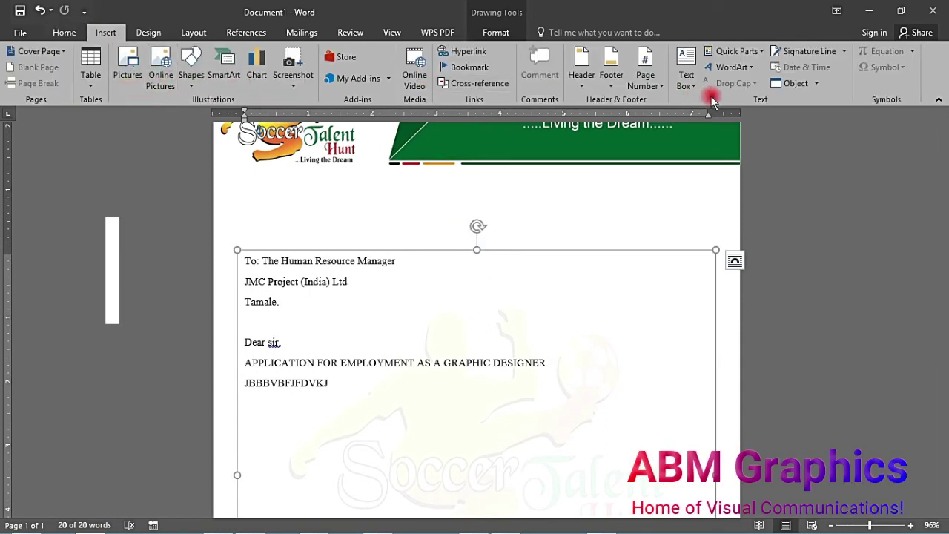
left_click(685, 83)
left_click(720, 118)
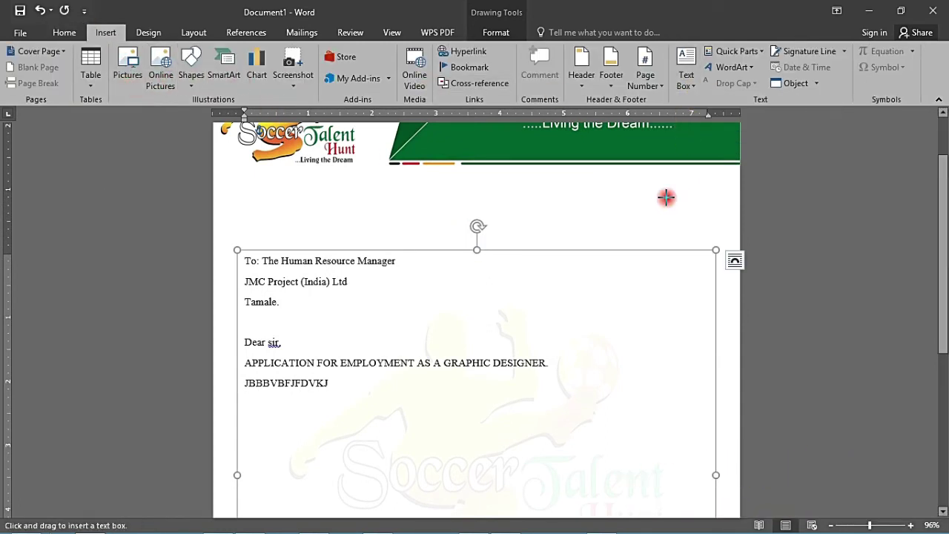
left_click_drag(573, 187, 712, 230)
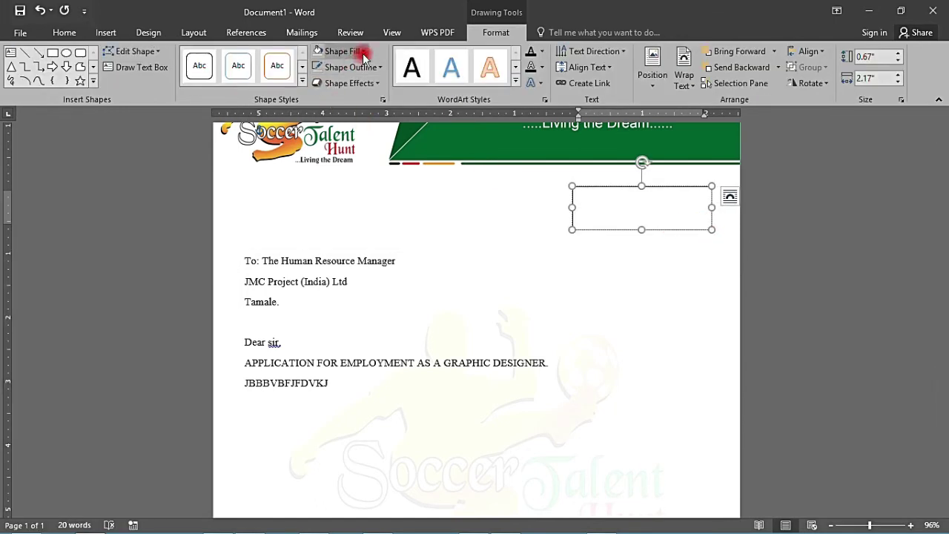
left_click(358, 51)
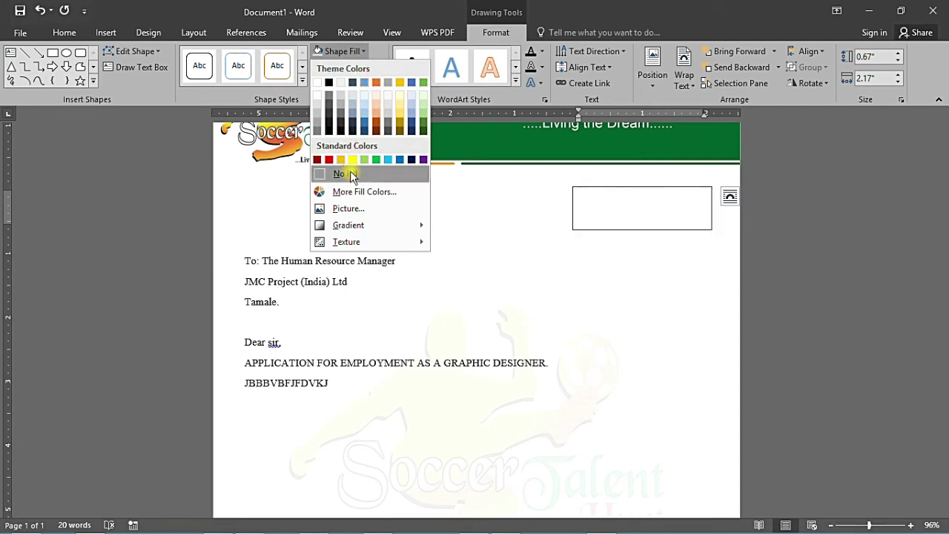
left_click(350, 172)
left_click(378, 67)
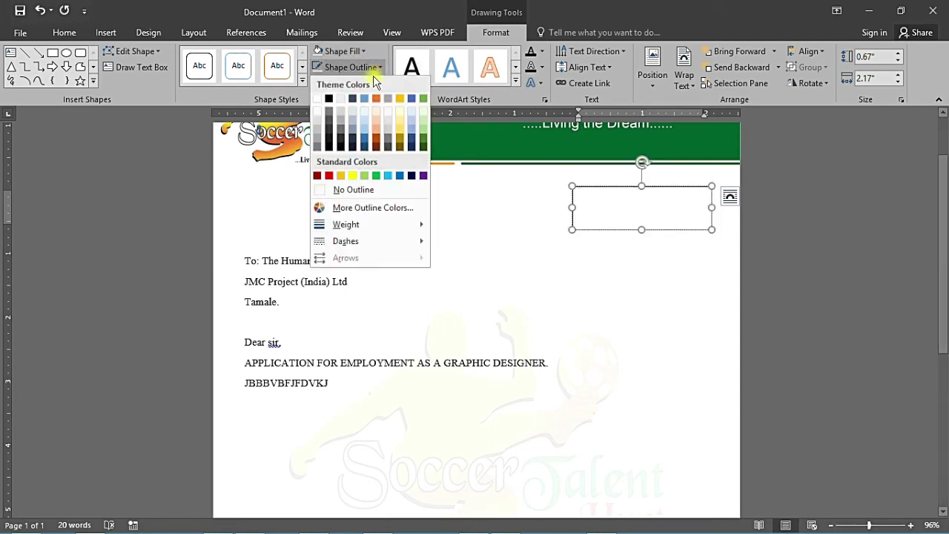
left_click(345, 190)
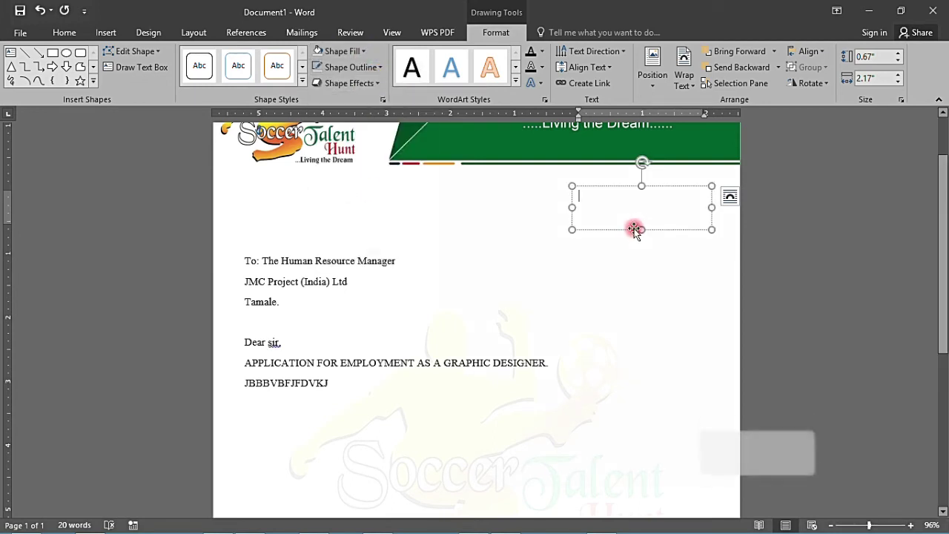
Step: Type the date '9TH JUNE 2022', set it in 12-pt Times New Roman, and shorten its box
type("9TH")
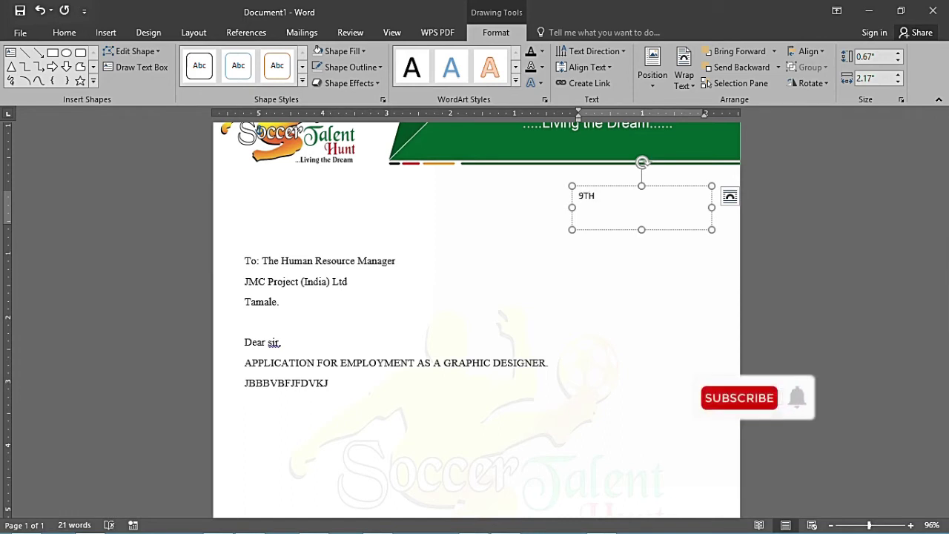
left_click(631, 227)
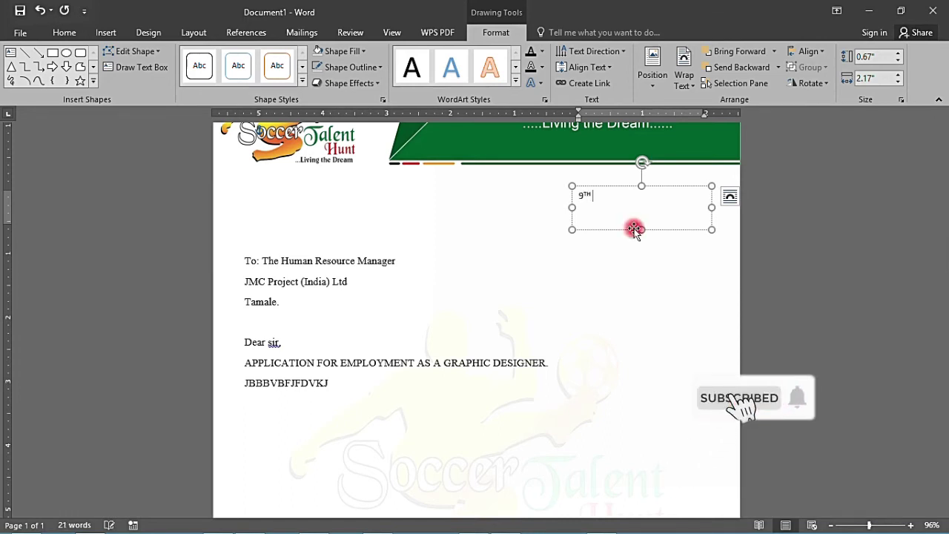
type("JUN")
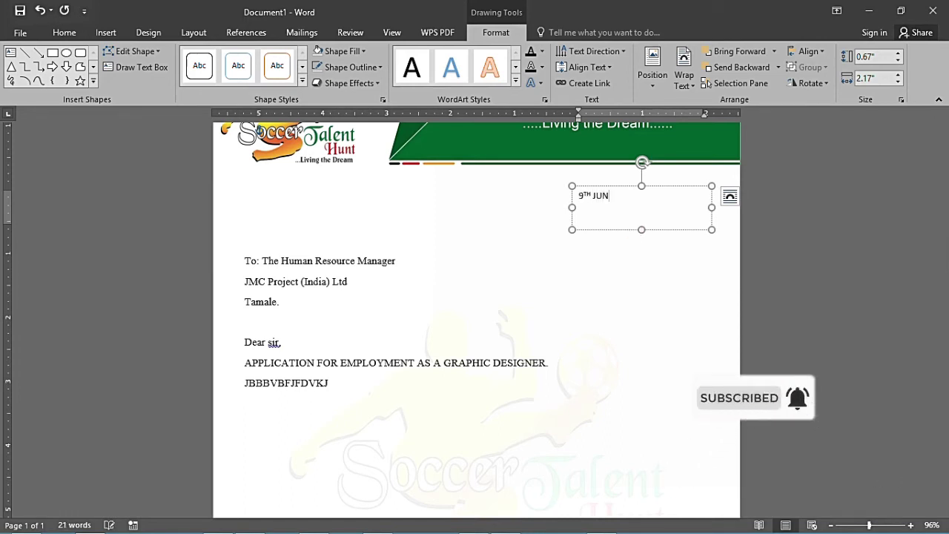
type("E 2022")
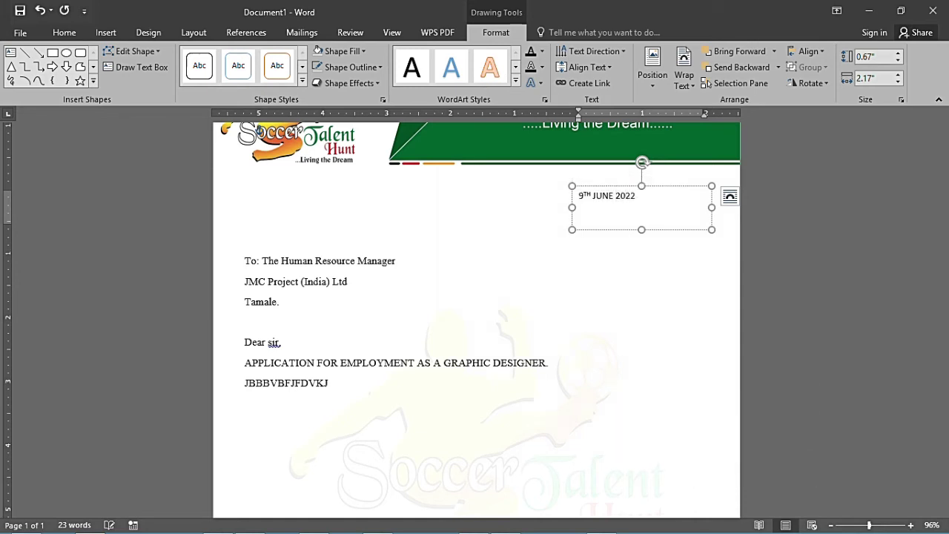
left_click_drag(645, 199, 569, 197)
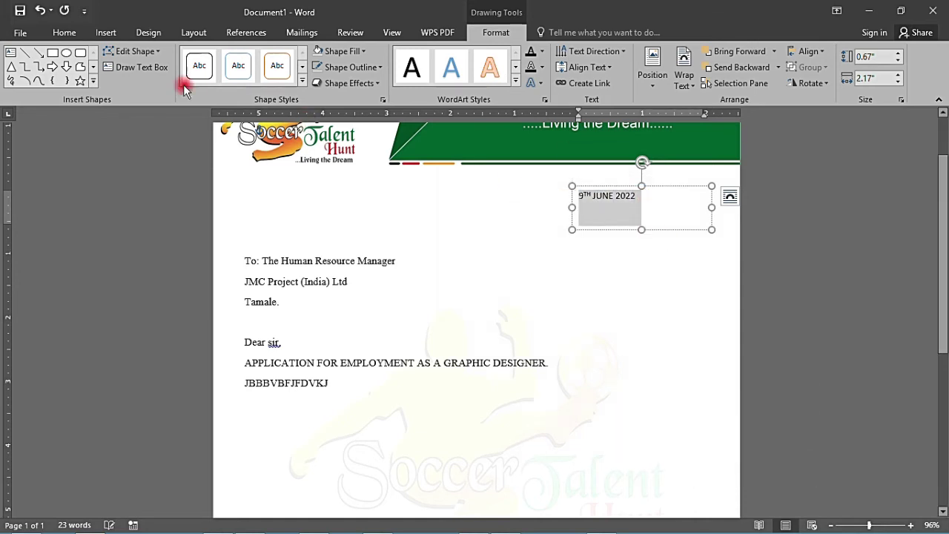
left_click(71, 32)
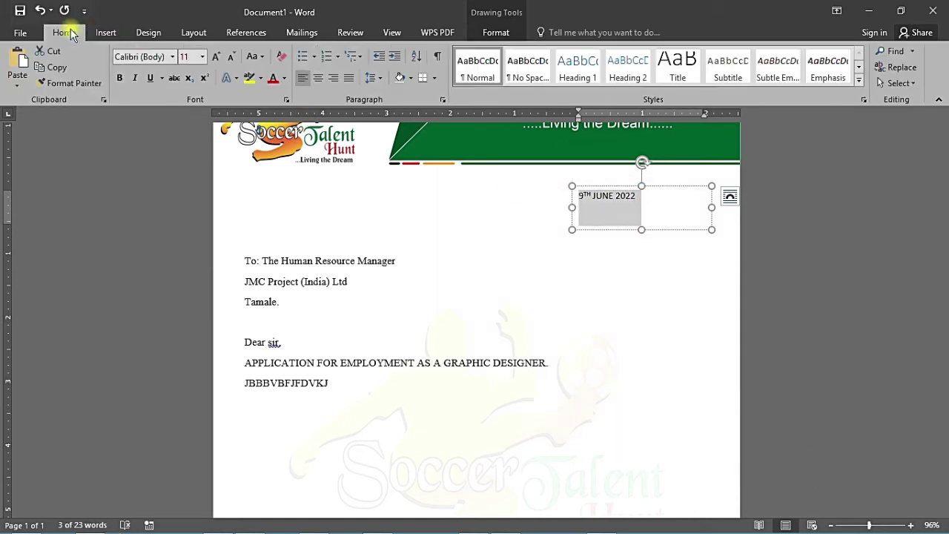
left_click(171, 57)
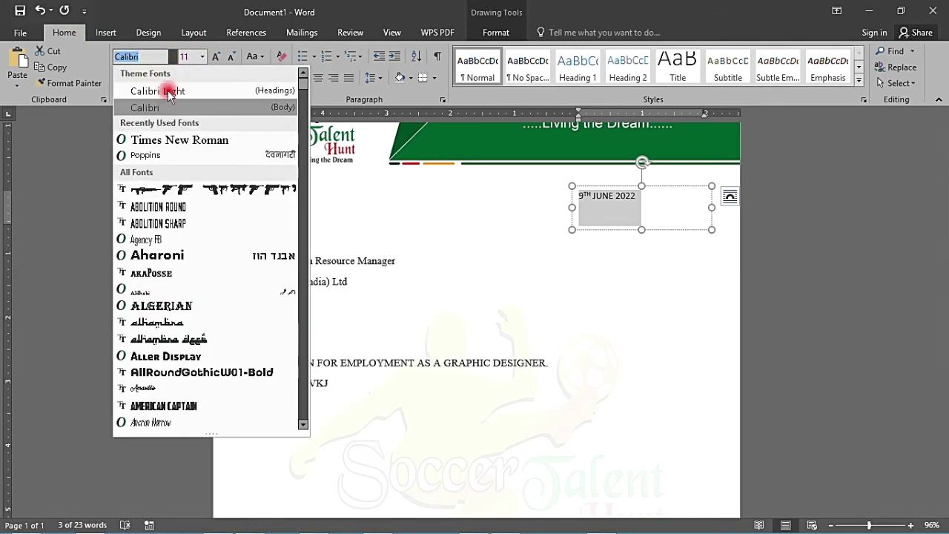
left_click(165, 140)
left_click(216, 57)
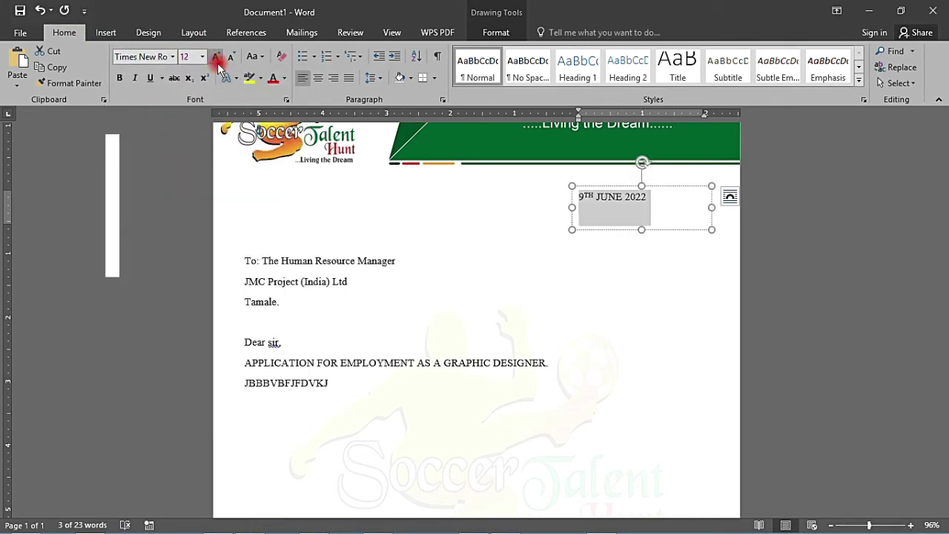
left_click_drag(641, 229, 644, 208)
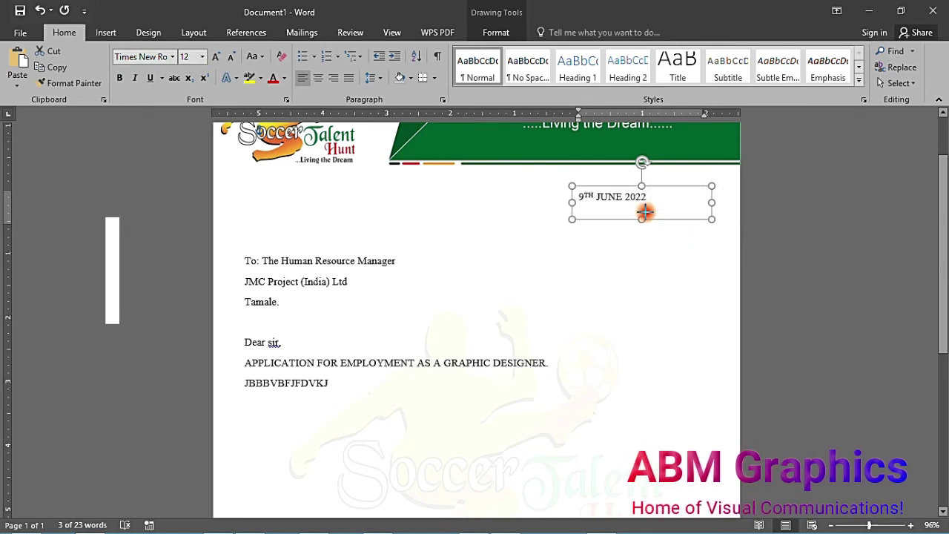
left_click(564, 266)
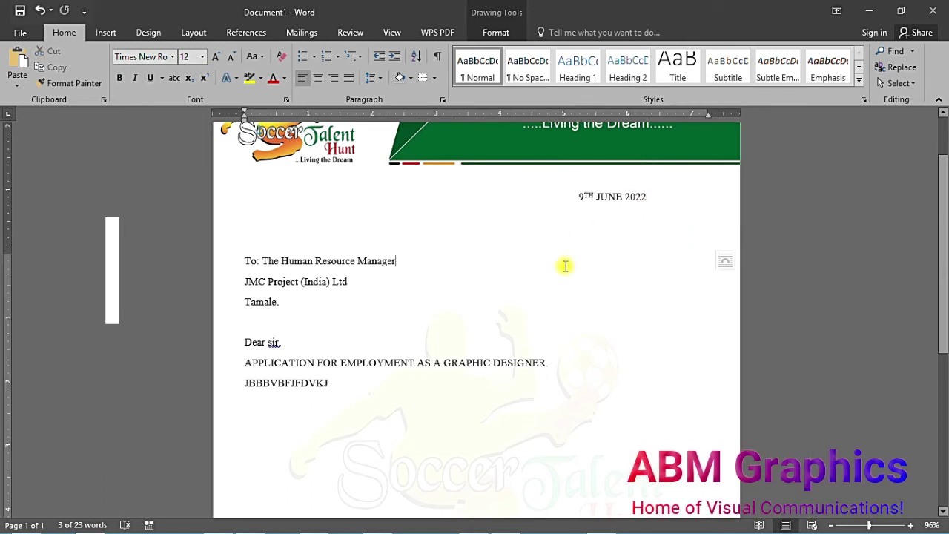
Step: Place the caret after the last body line and add blank lines toward the page bottom
scroll(549, 260, "down", 2)
scroll(512, 304, "down", 2)
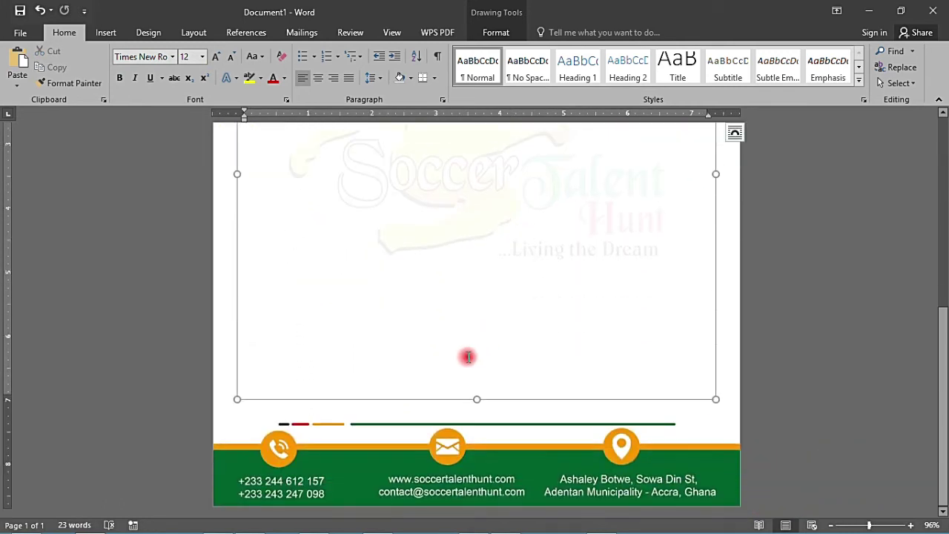
scroll(261, 362, "up", 1)
scroll(261, 362, "up", 1)
left_click(277, 386)
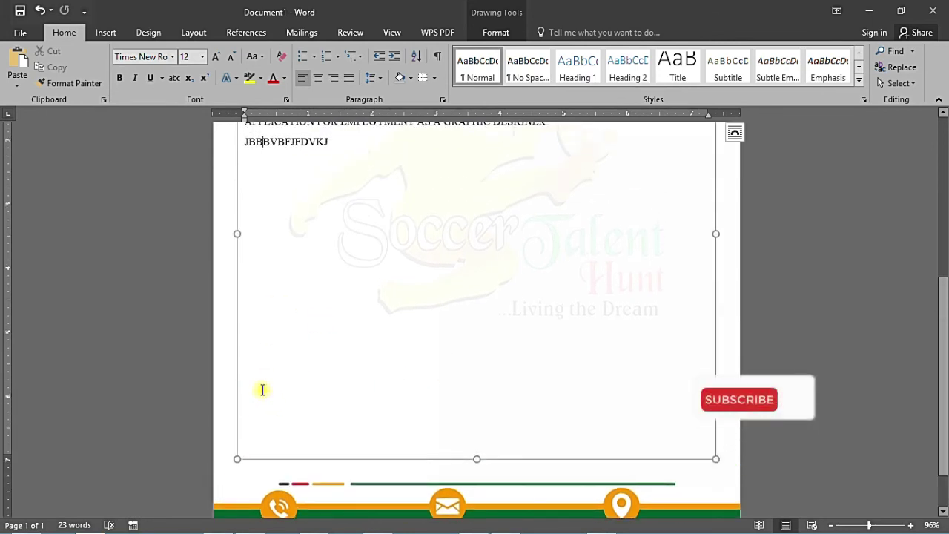
left_click(348, 151)
key("Return")
key("Return")
key("Return")
key("Return")
key("Return")
key("Return")
key("Return")
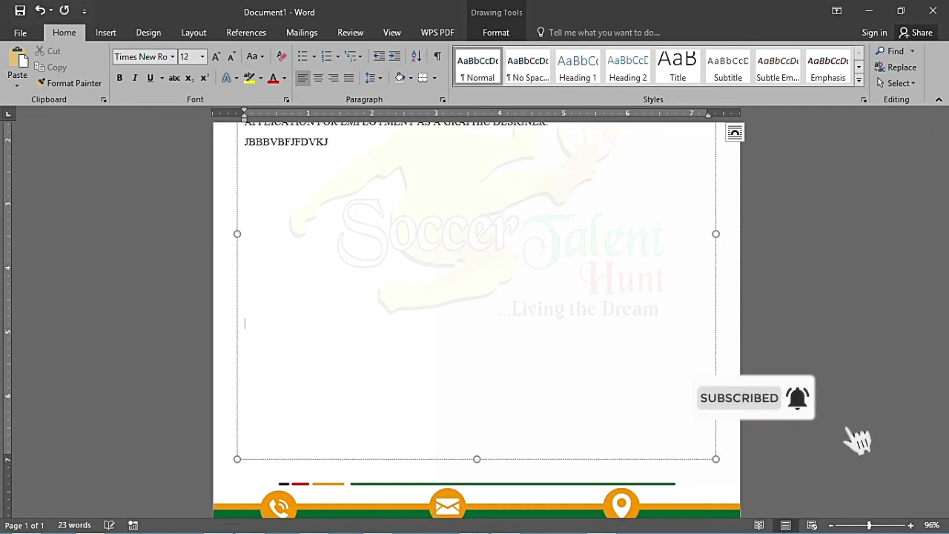
key("Return")
key("Return")
key("Return")
type("Yours faithfully,")
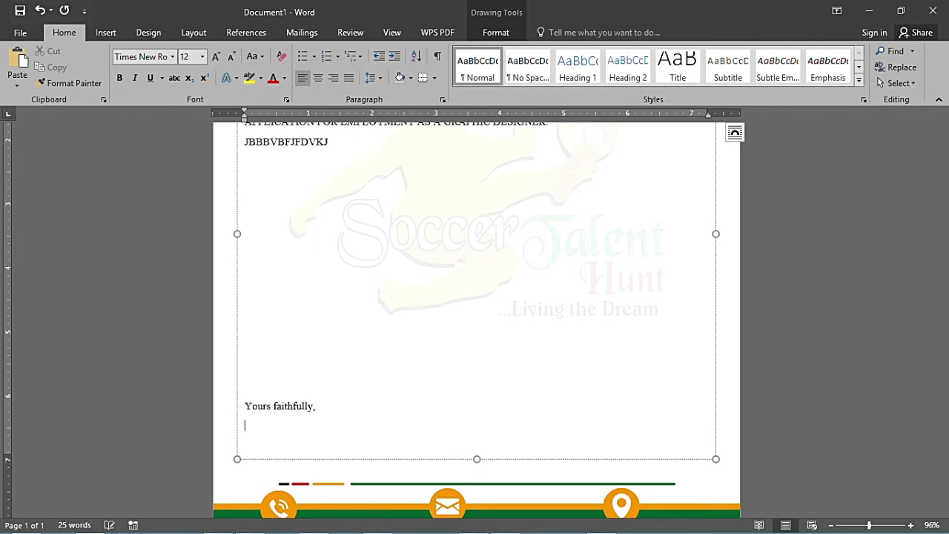
Step: Type 'Yours faithfully,', the signer's name and '(Manager)', removing blank lines and adding a signature gap
type("Al")
type(" A")
type("bdul")
type(" Raheem")
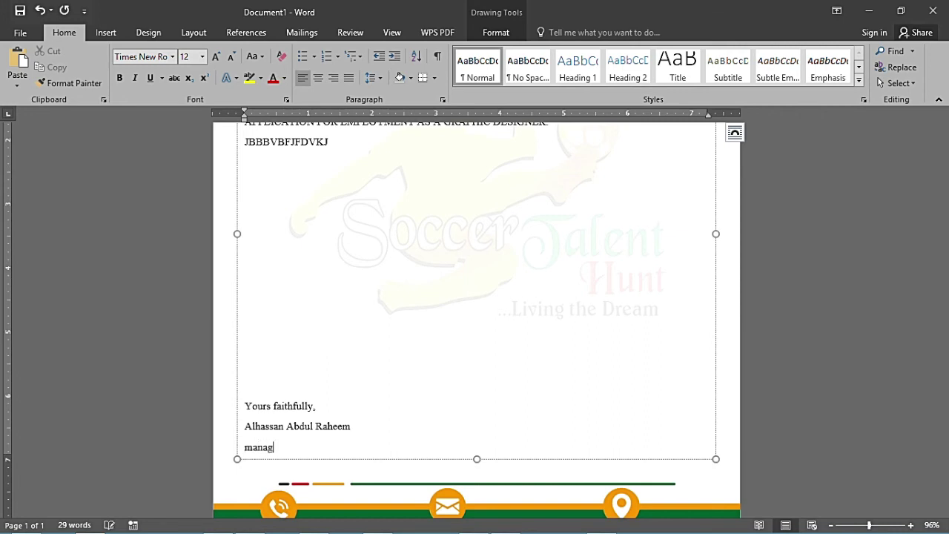
type(")")
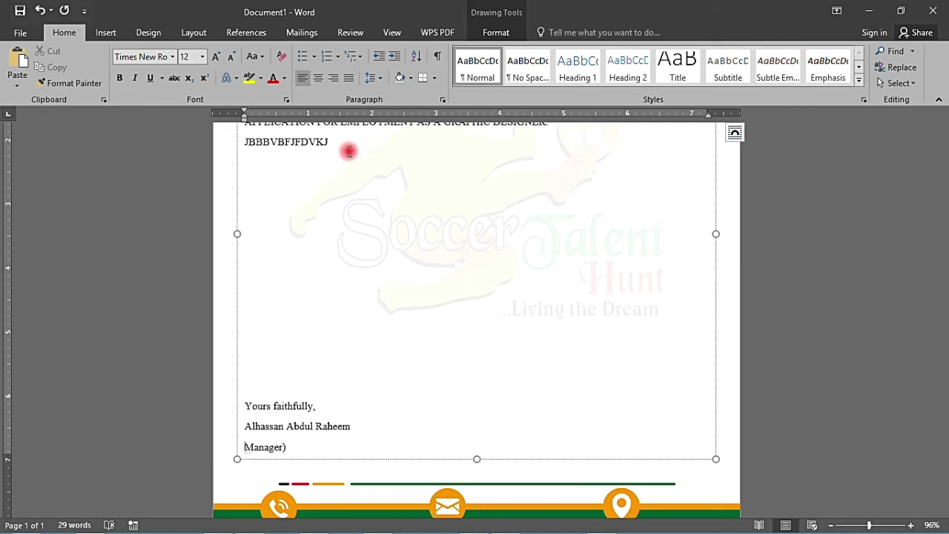
type("(")
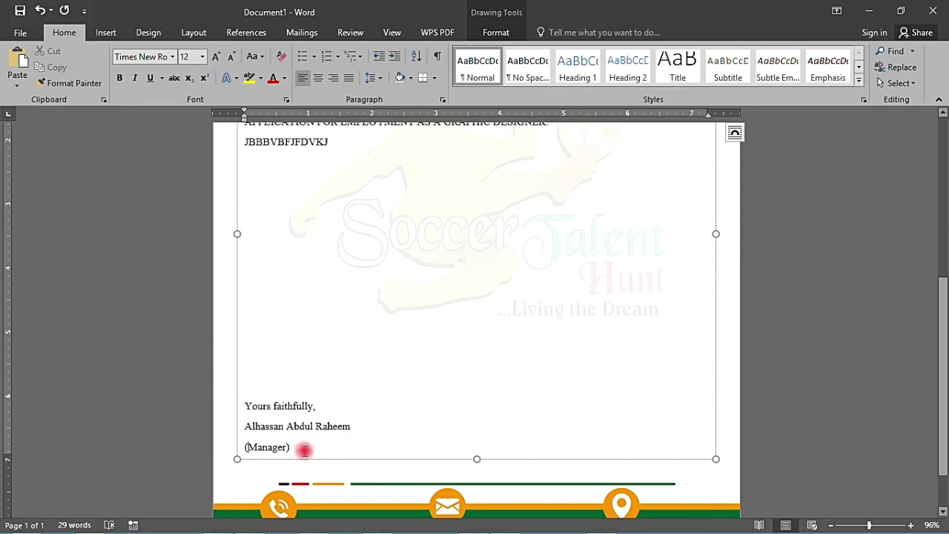
left_click(331, 405)
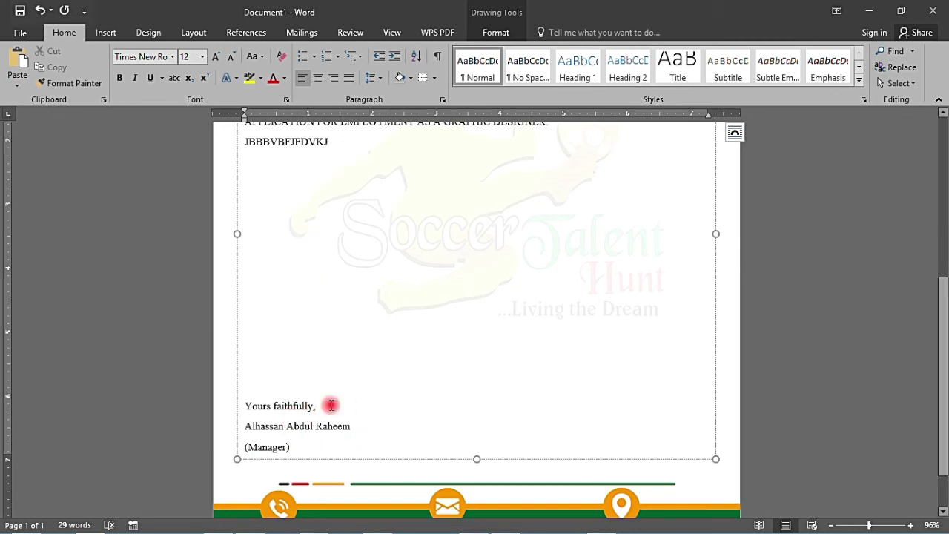
key("BackSpace")
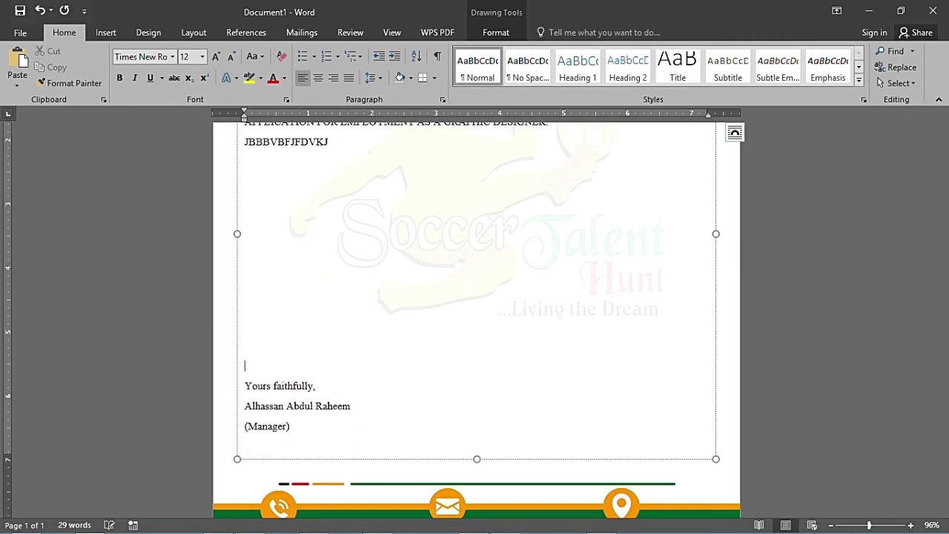
key("BackSpace")
left_click(339, 376)
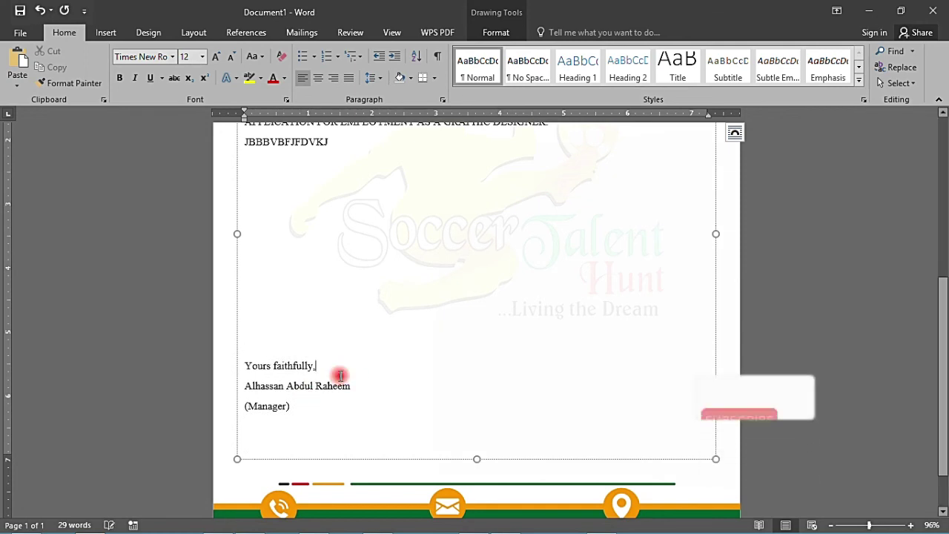
key("Return")
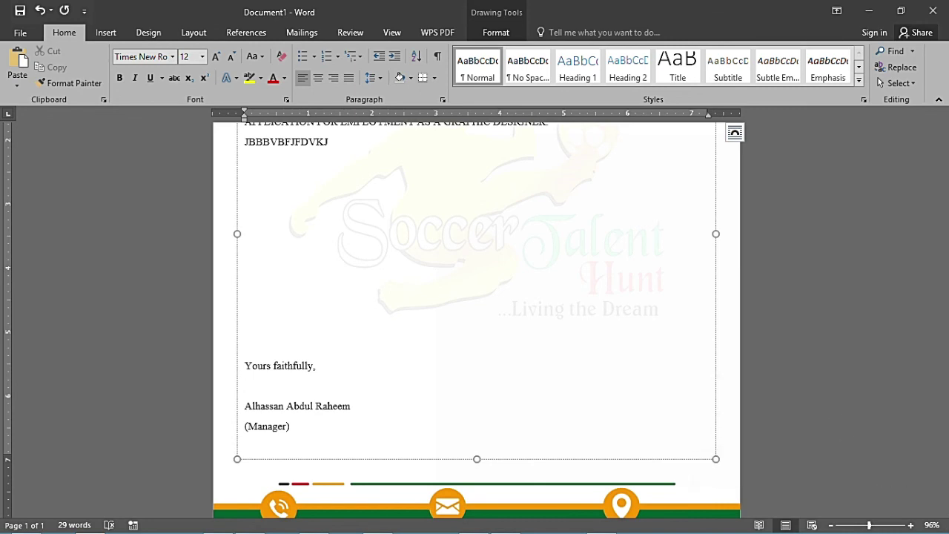
Step: Zoom out to 64% and scroll through the page to check the whole letter
left_click(857, 526)
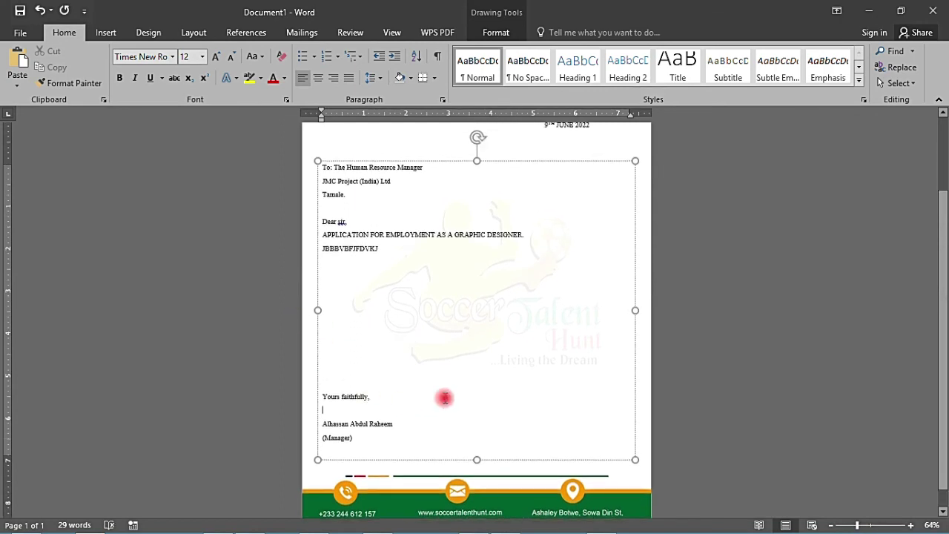
scroll(455, 388, "up", 3)
scroll(456, 389, "down", 2)
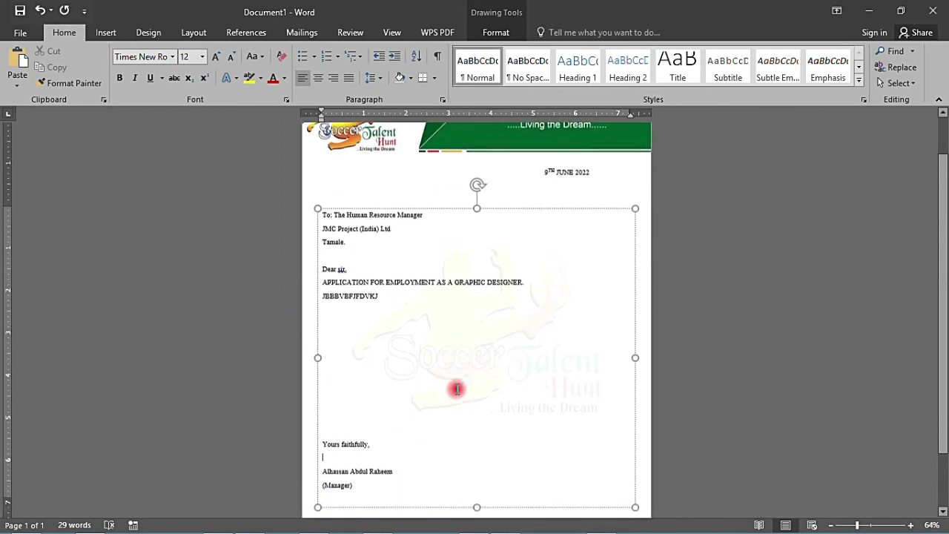
scroll(456, 389, "up", 1)
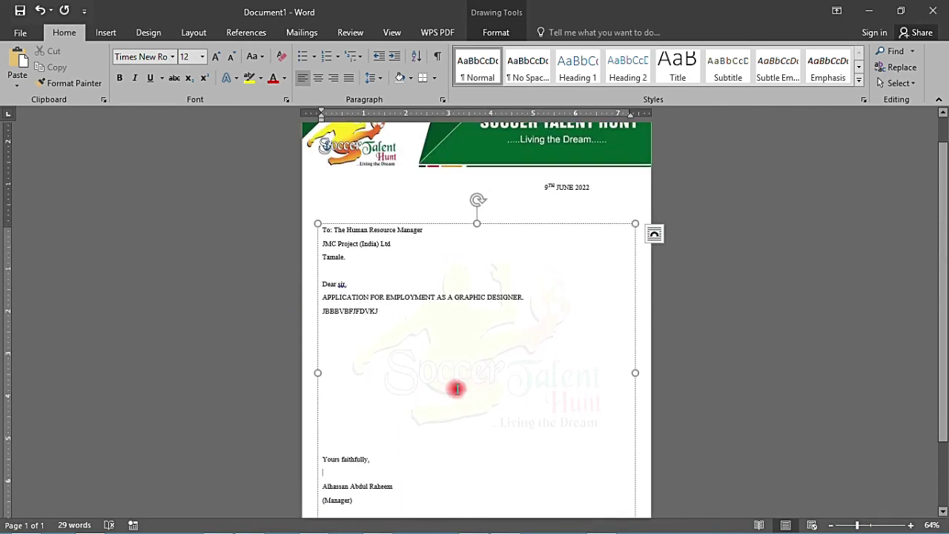
scroll(456, 388, "down", 3)
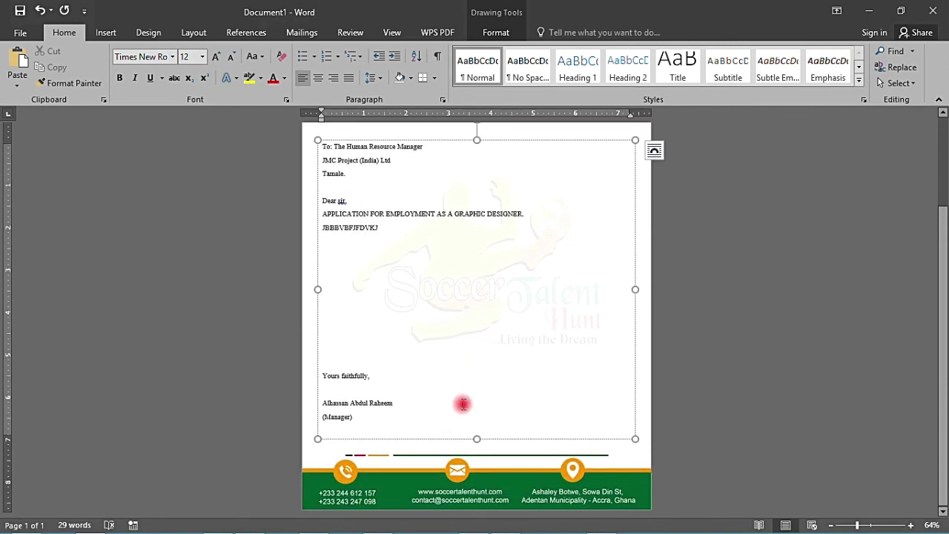
scroll(460, 400, "up", 4)
scroll(495, 398, "down", 1)
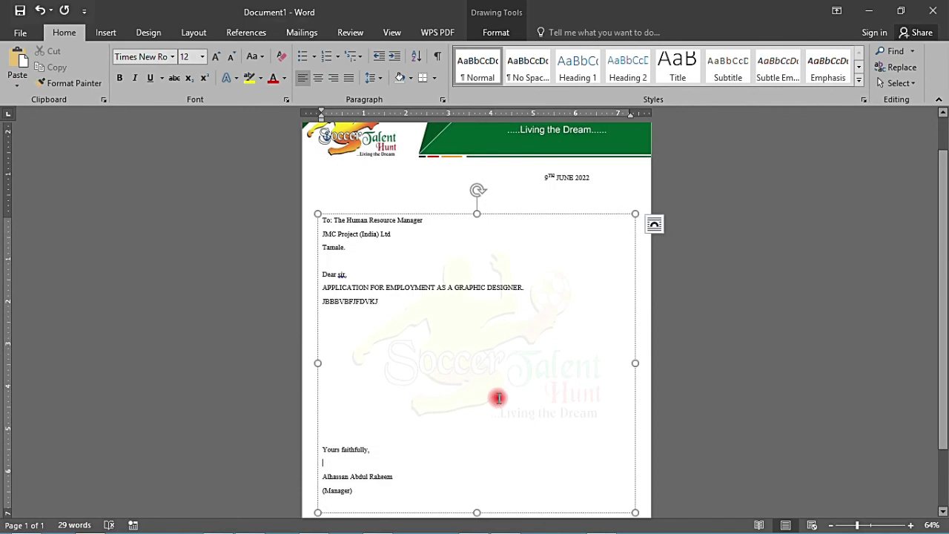
Step: Show the finished letter in File > Print preview, set for 1 copy on A4
left_click(21, 30)
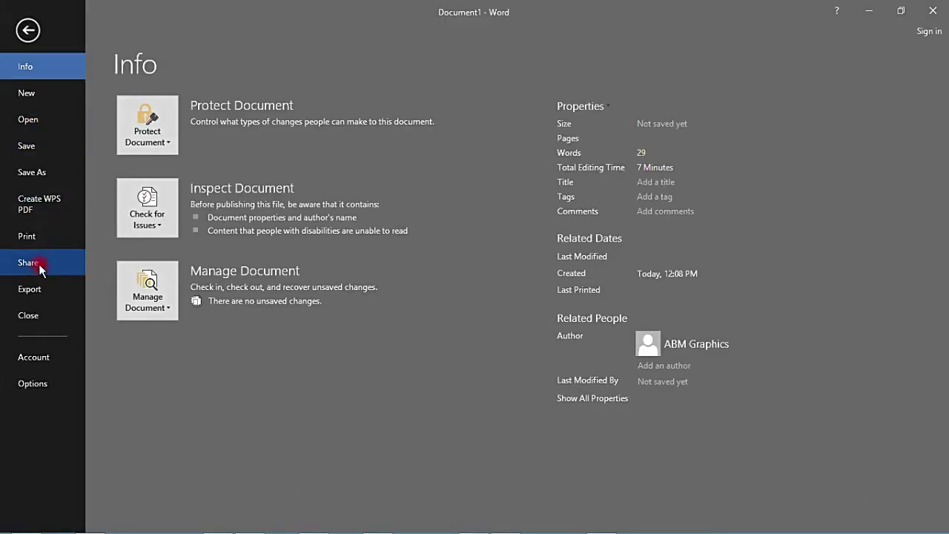
left_click(40, 247)
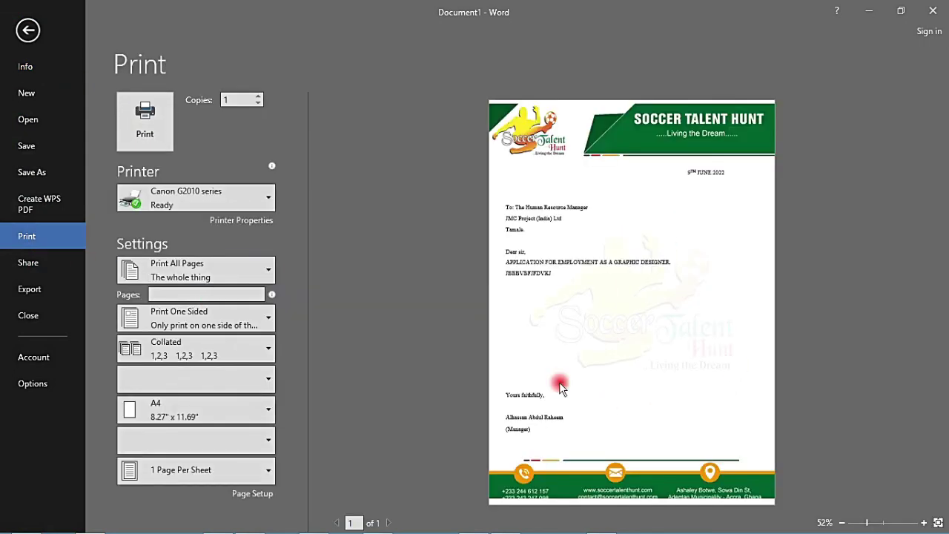
mouse_move(362, 528)
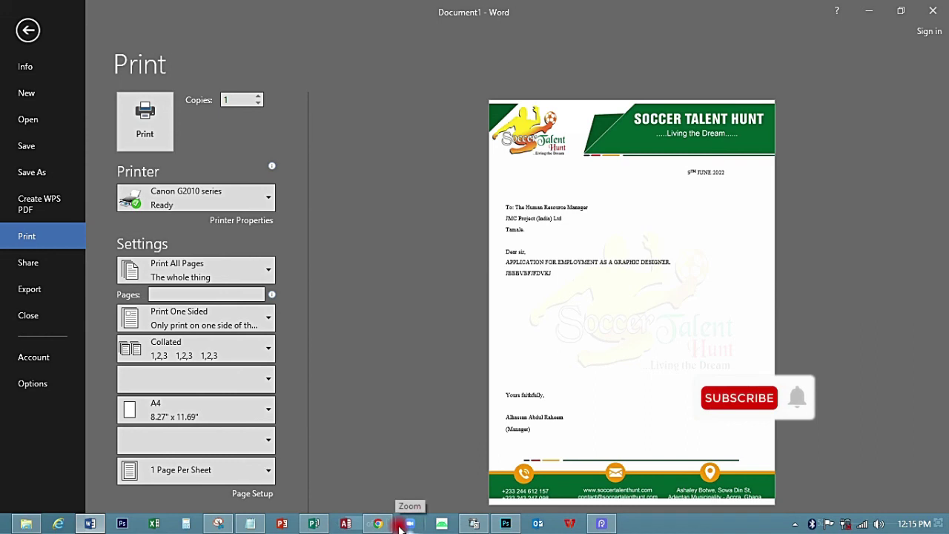
mouse_move(501, 524)
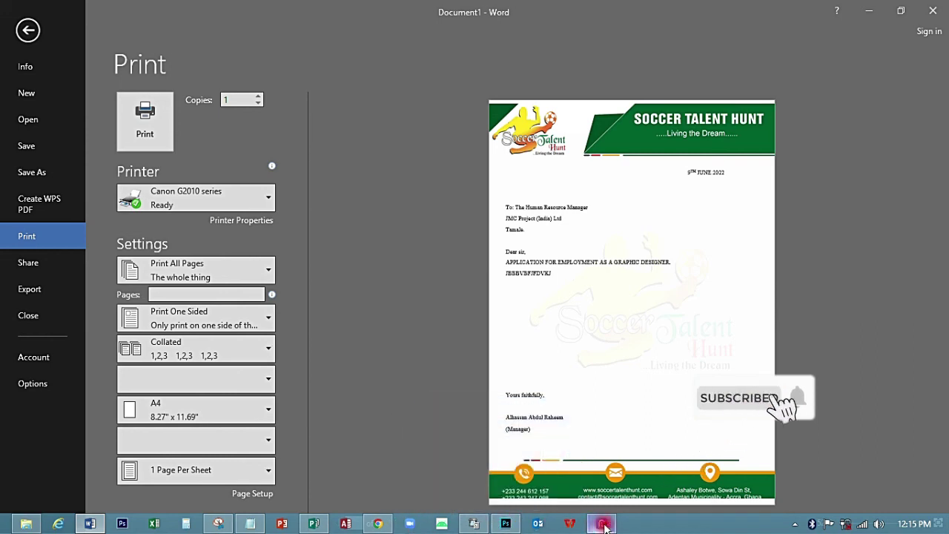
left_click(795, 525)
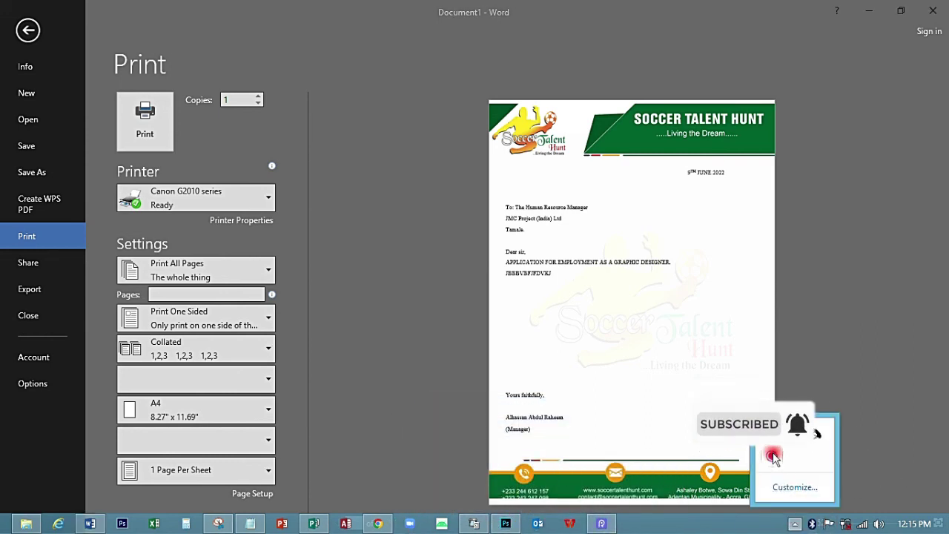